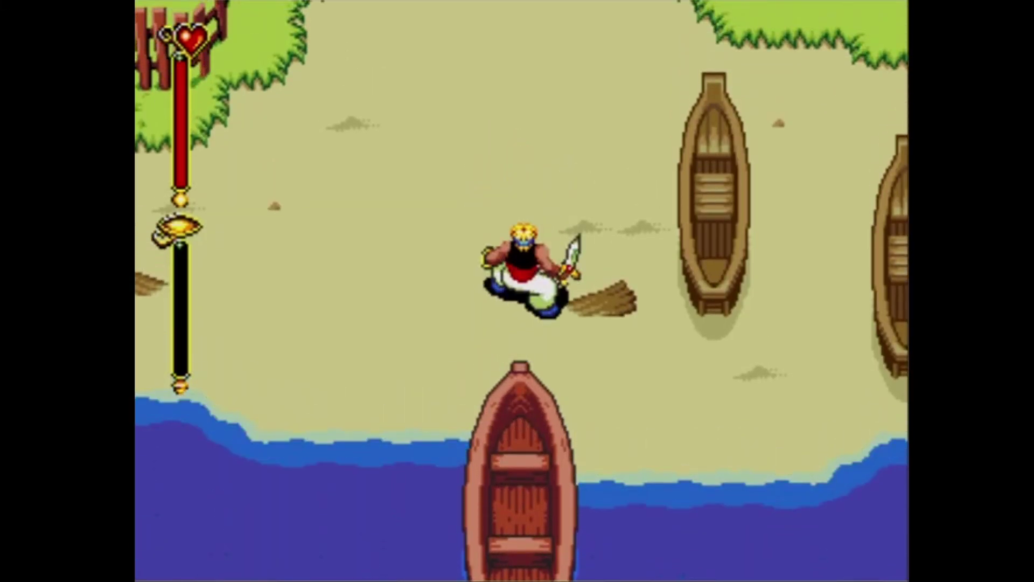
key("Up")
key("Left")
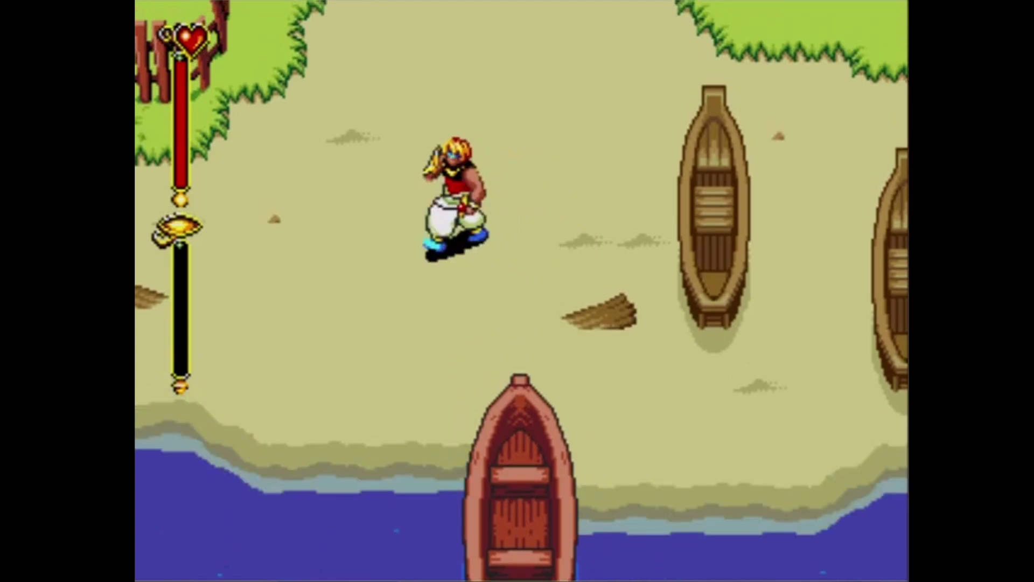
key("Right")
key("c")
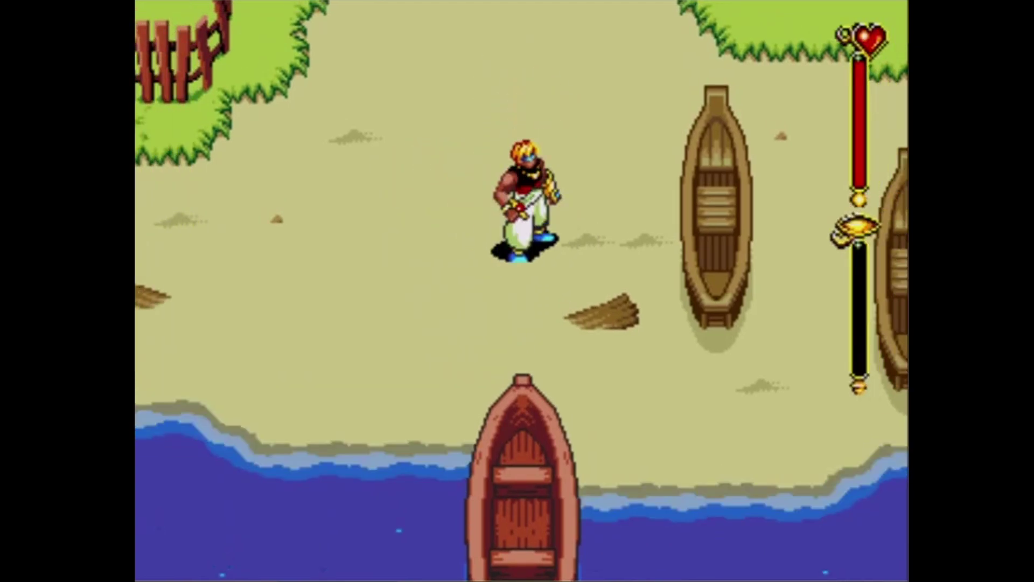
key("x")
key("Left")
key("Up")
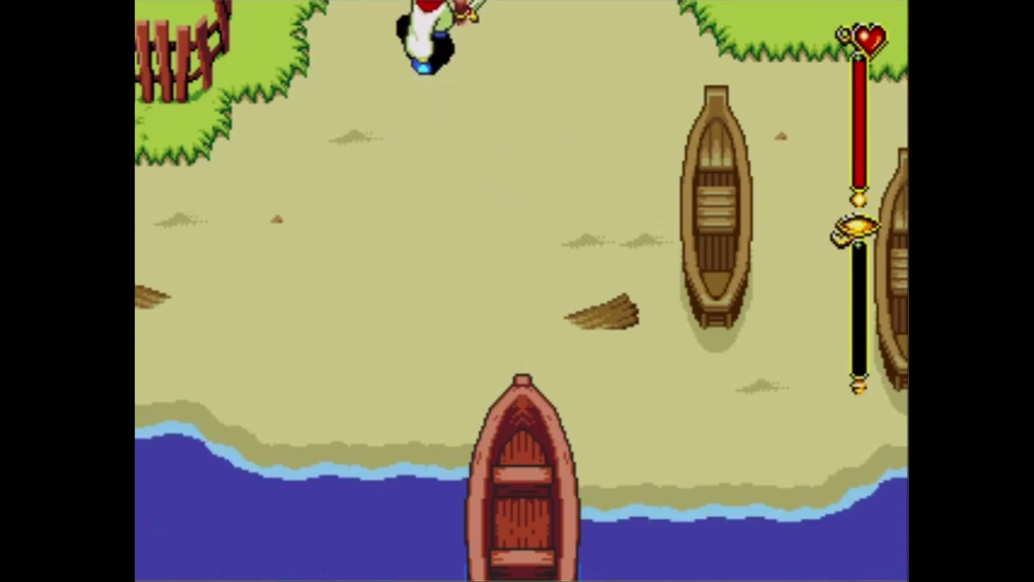
key("Up")
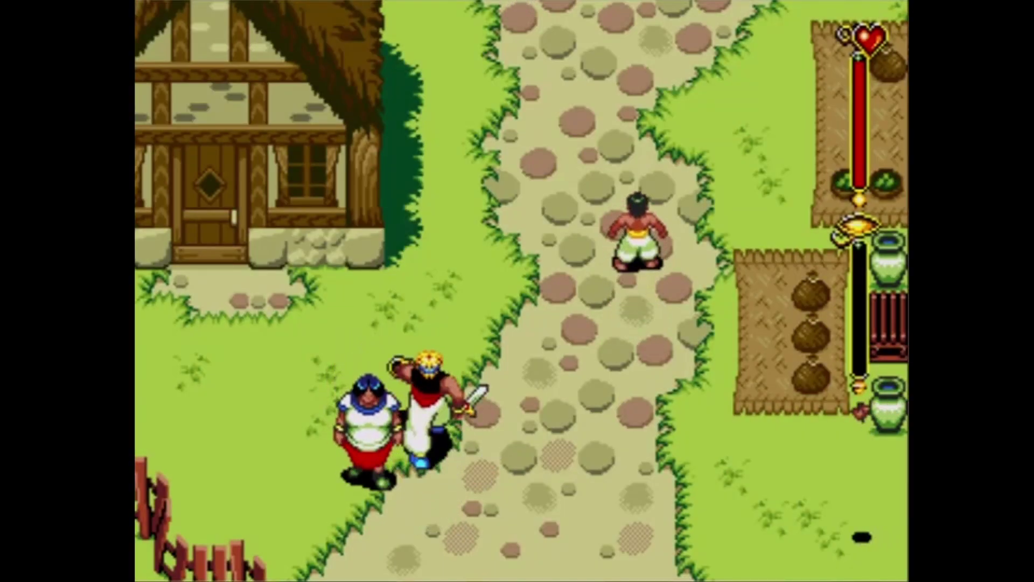
key("Right")
key("Right")
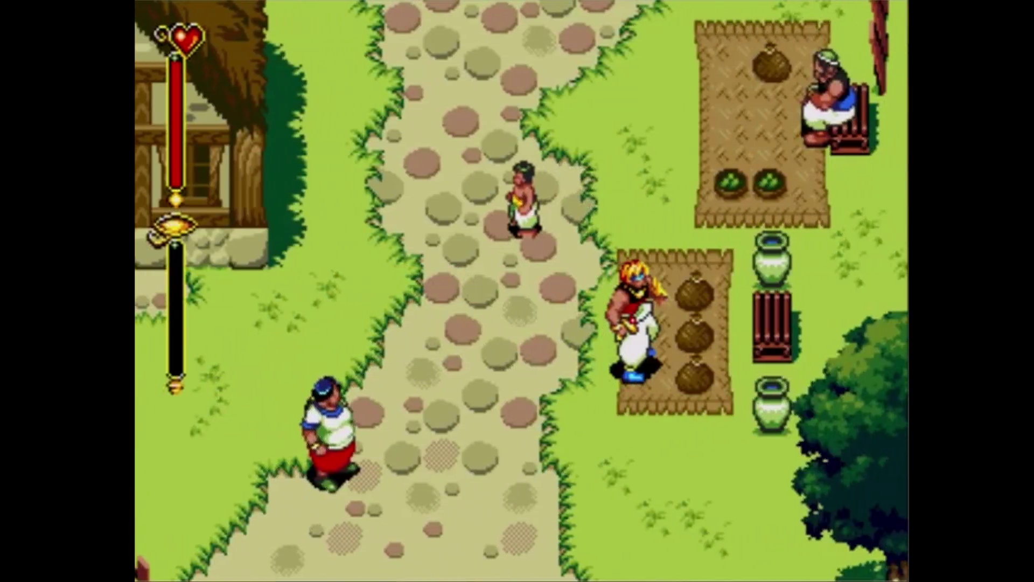
key("Up")
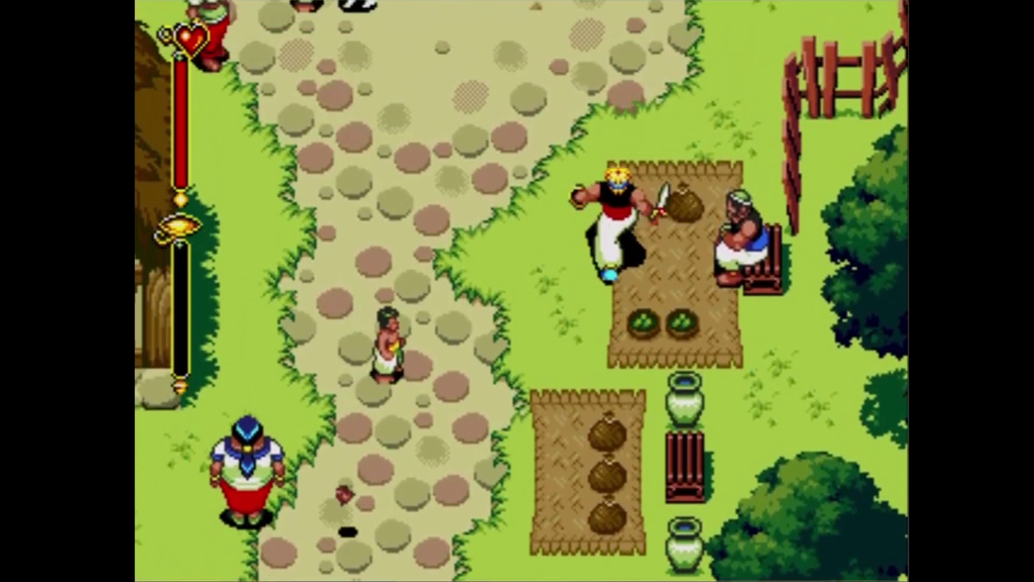
key("Up")
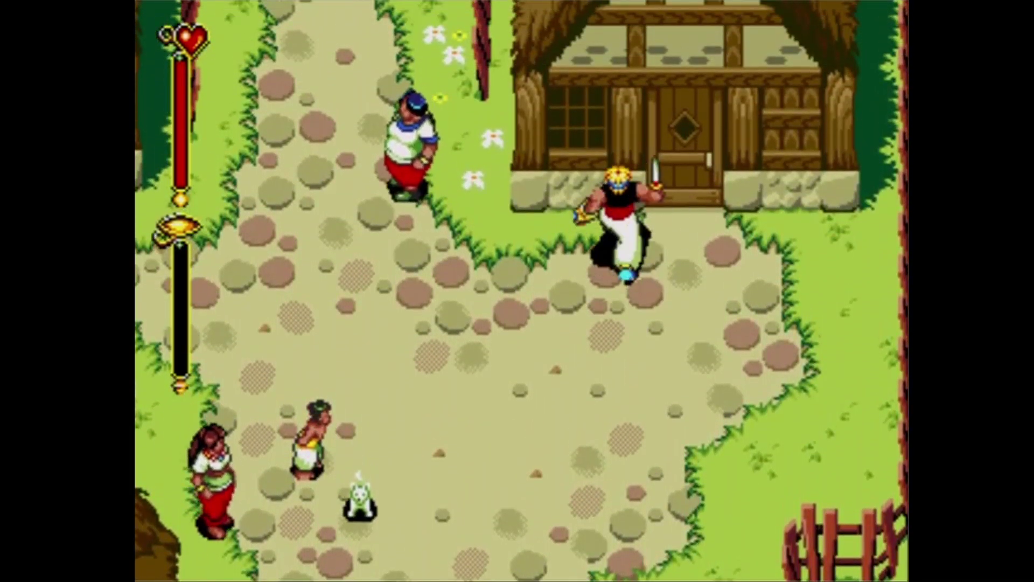
key("Right")
key("Left")
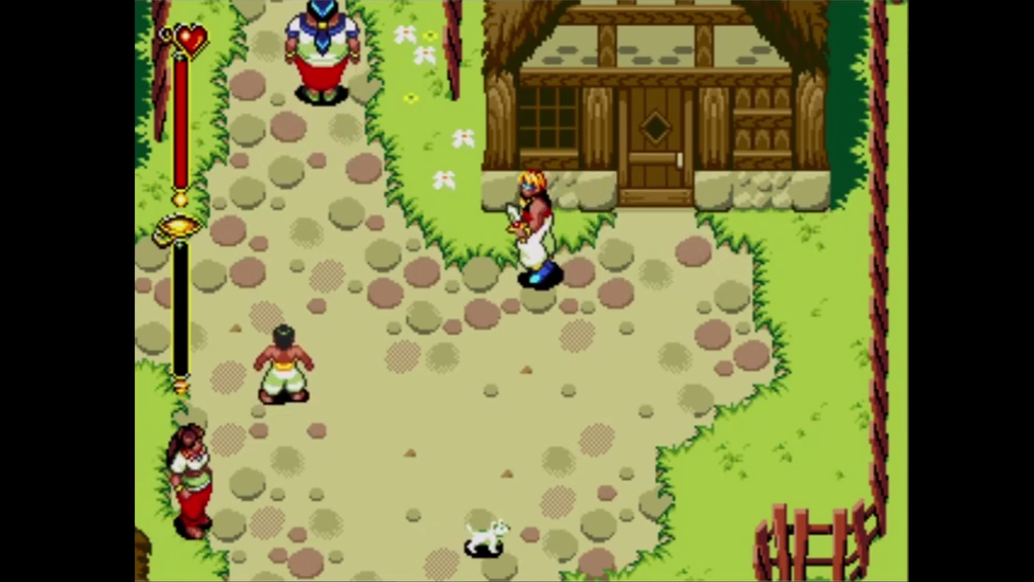
key("Left")
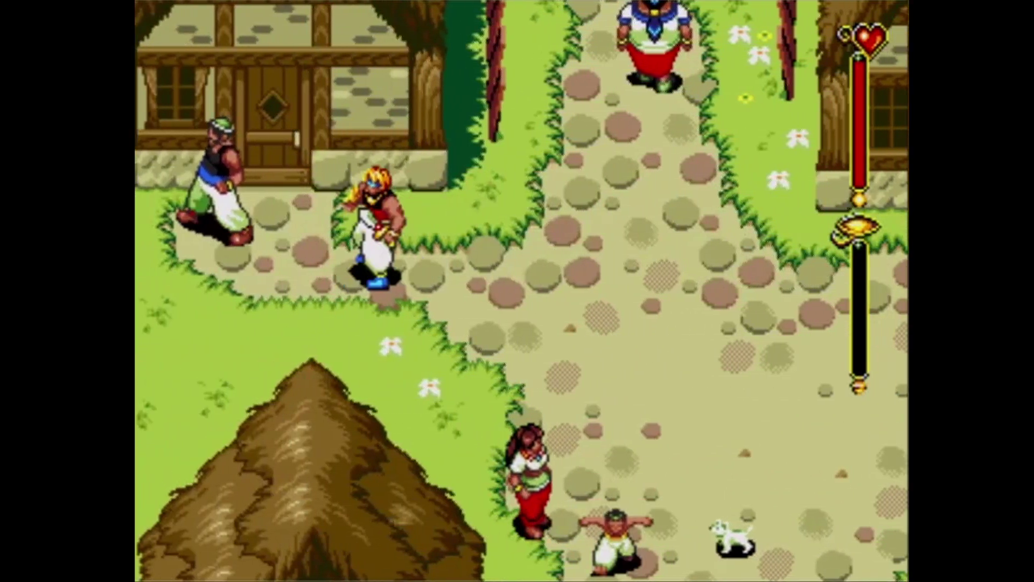
key("Left")
key("Up")
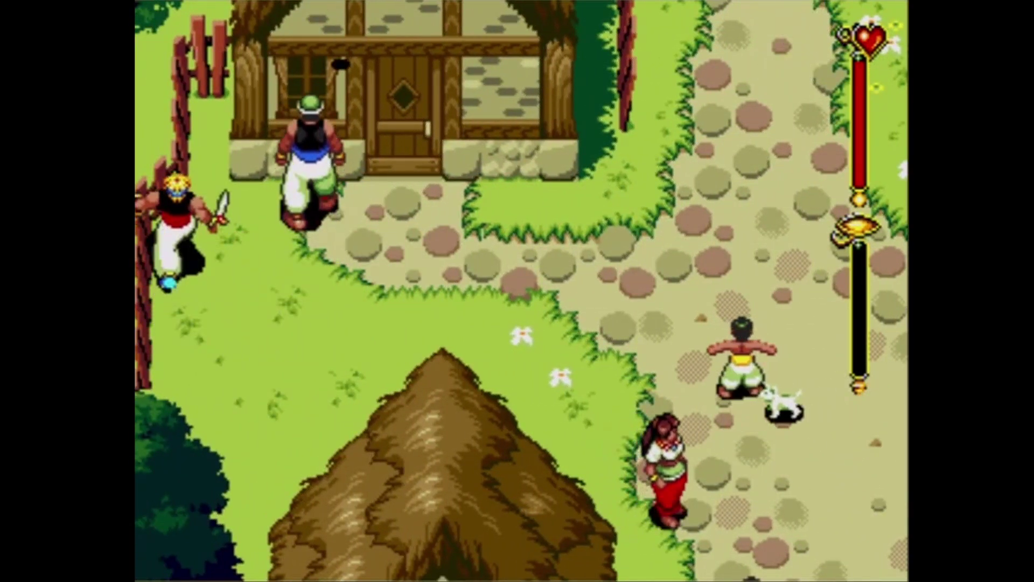
key("Right")
key("Up")
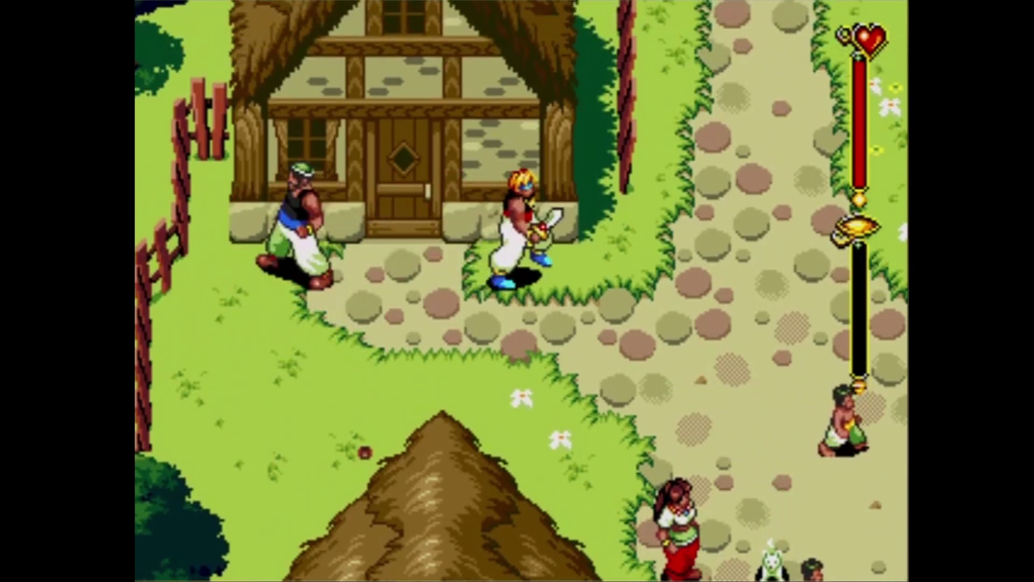
key("Right")
key("Up")
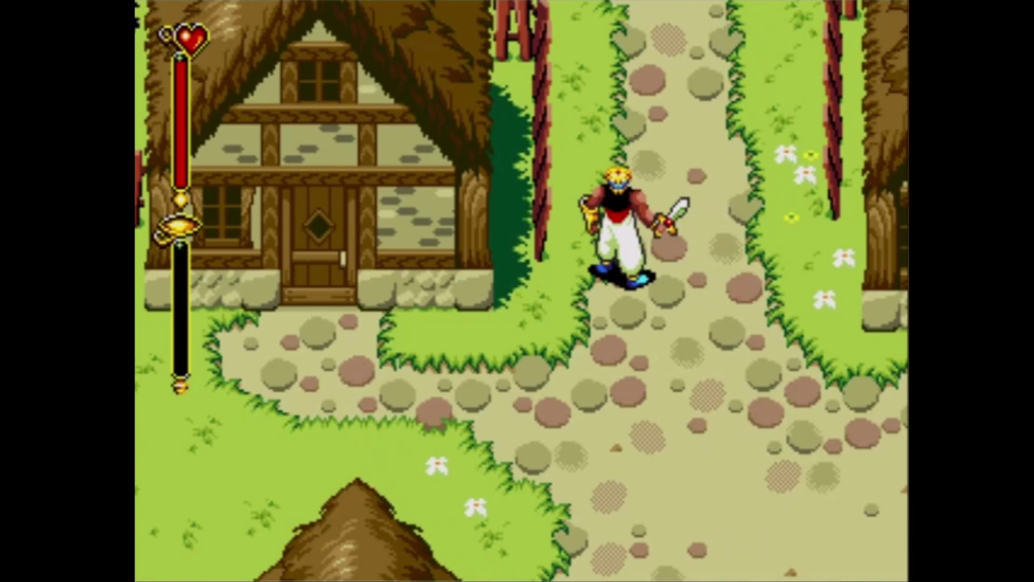
key("Down")
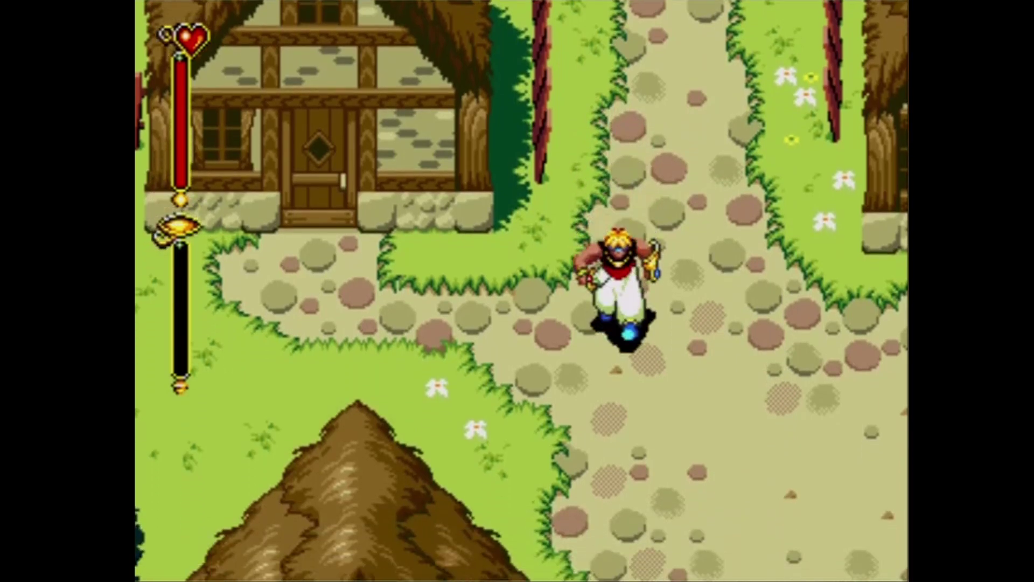
key("Right")
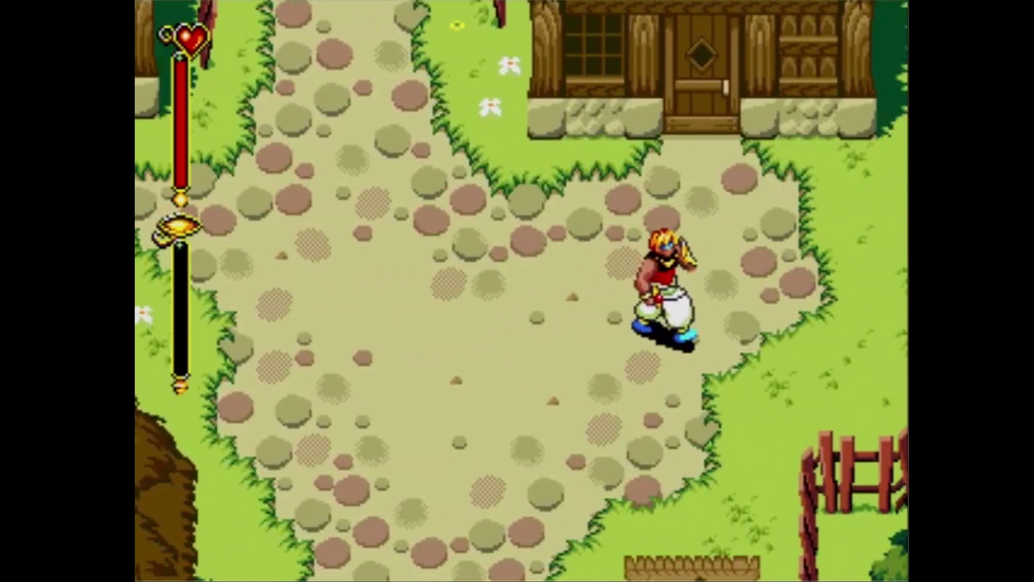
key("Left")
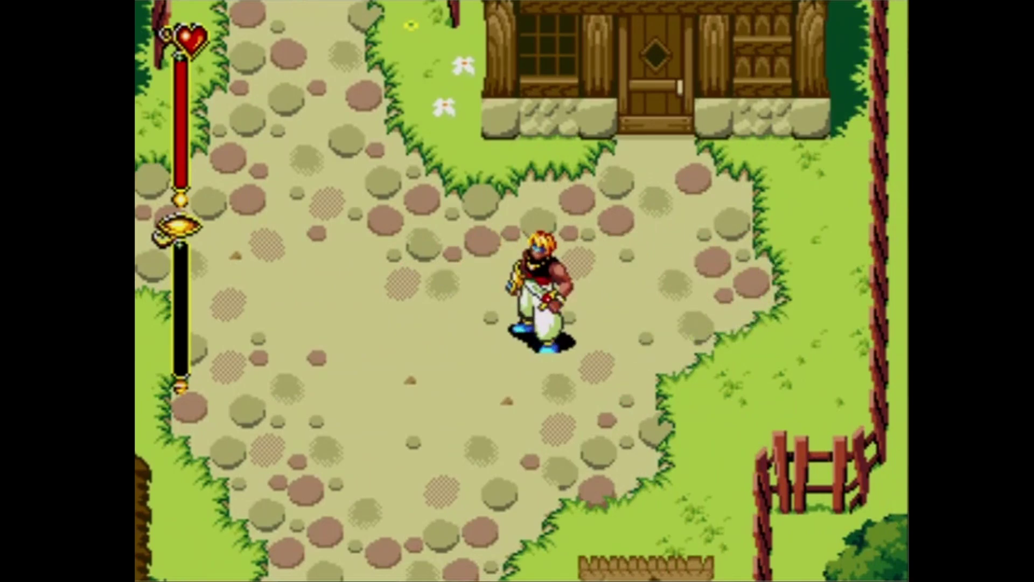
key("Left")
key("Up")
key("Up")
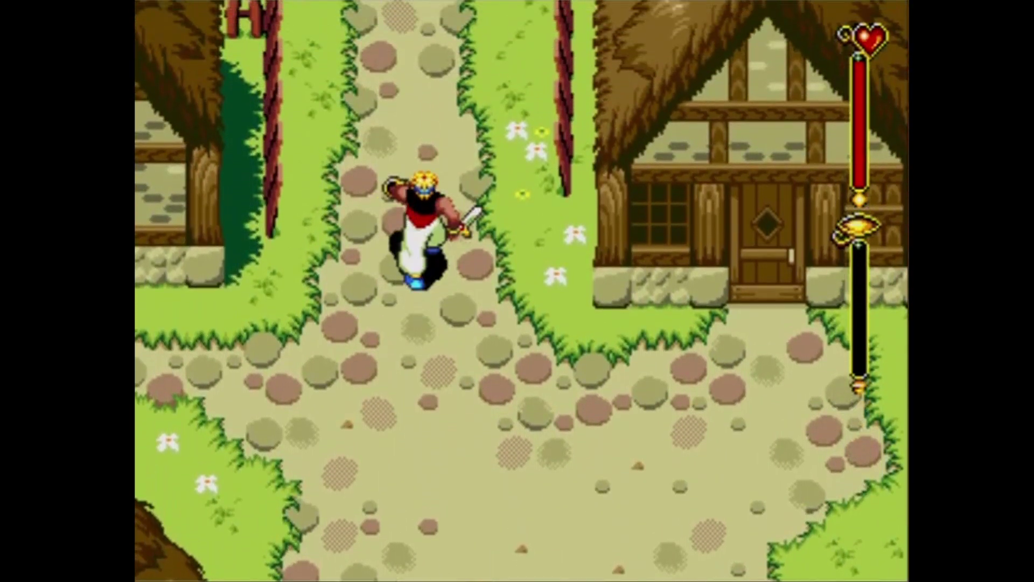
key("Up")
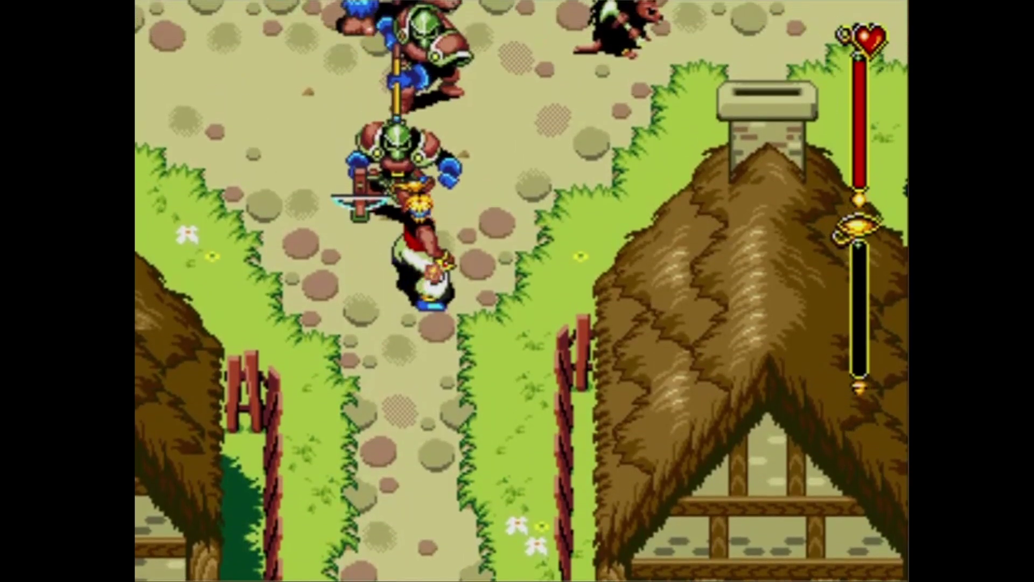
key("s")
key("s")
key("s")
key("s")
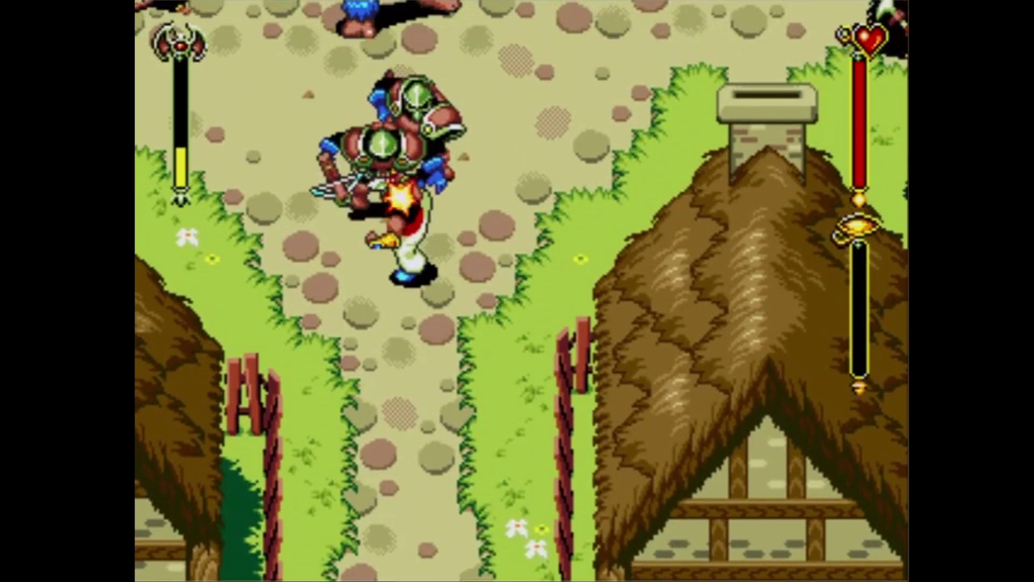
key("Up")
key("Up")
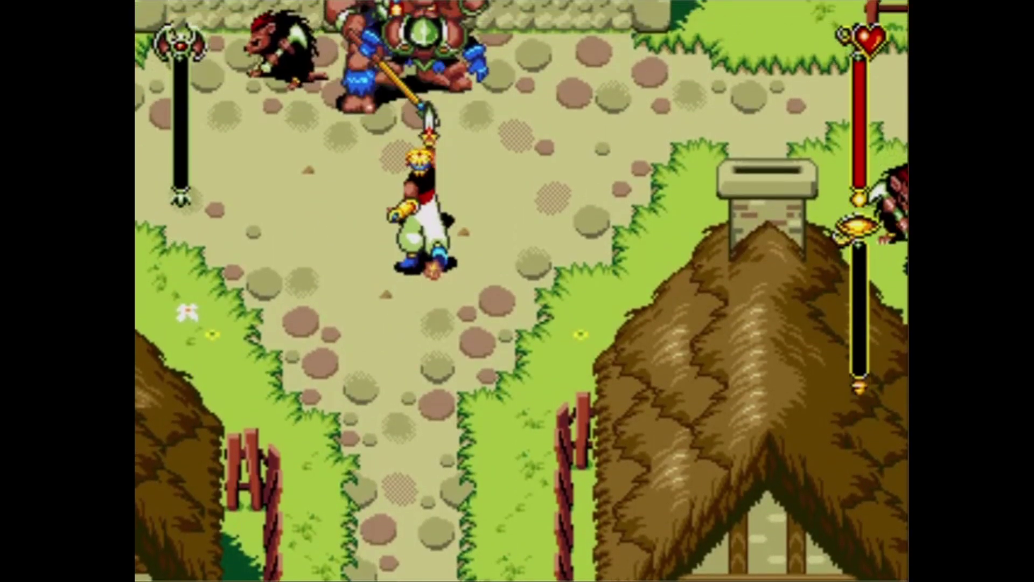
key("s")
key("s")
key("s")
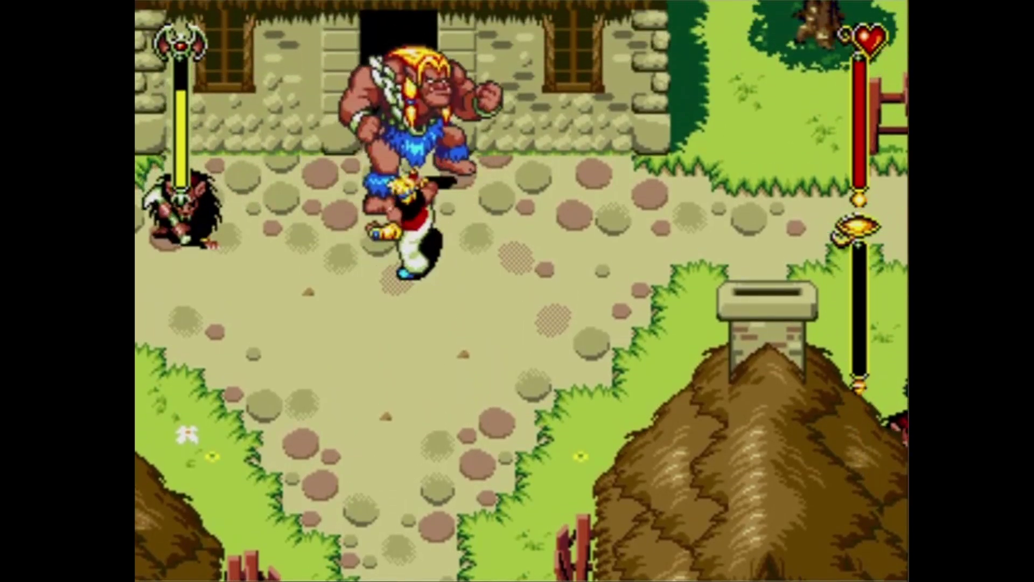
key("d")
key("s")
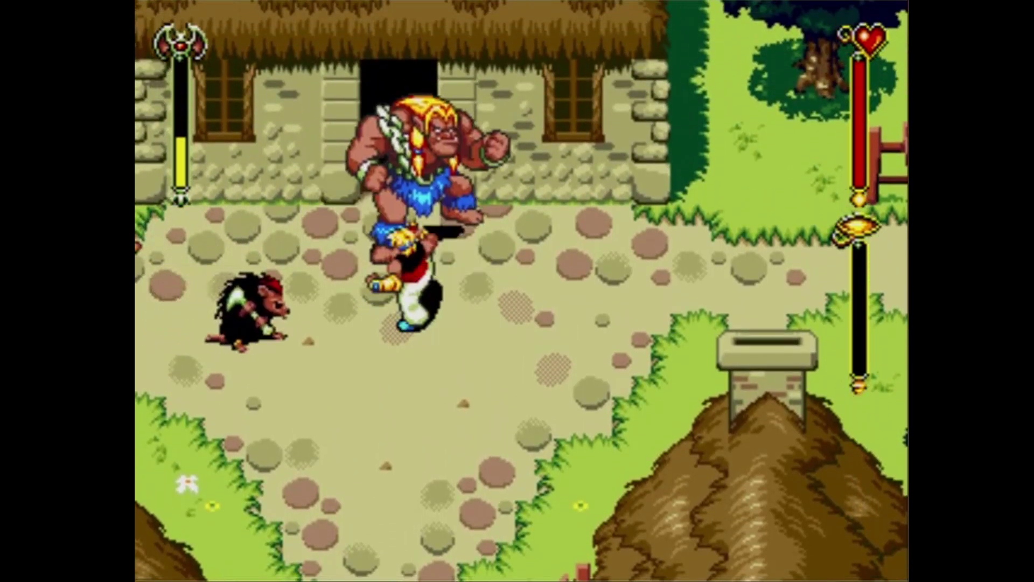
key("Left")
key("s")
key("s")
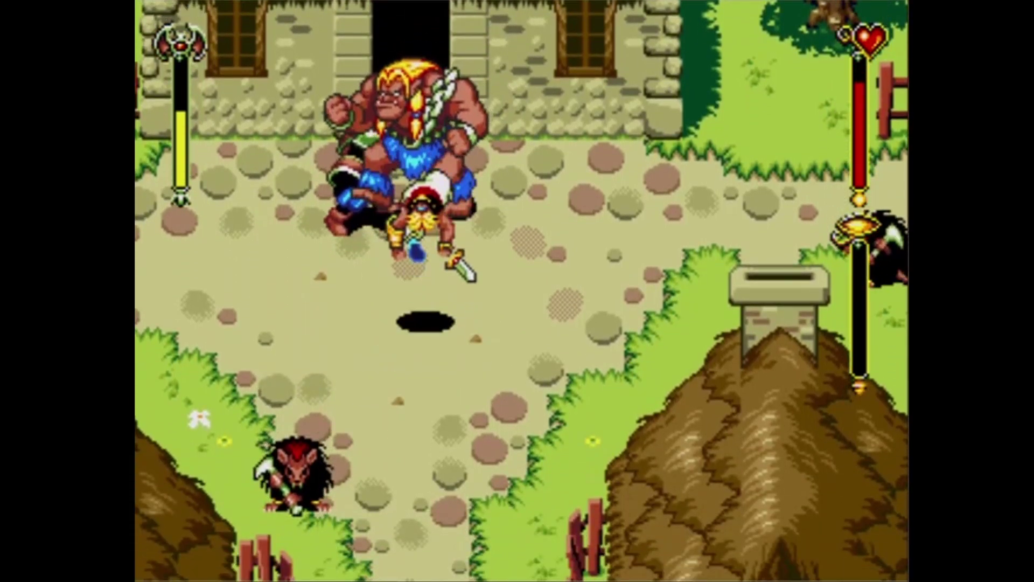
key("s")
key("s")
key("s")
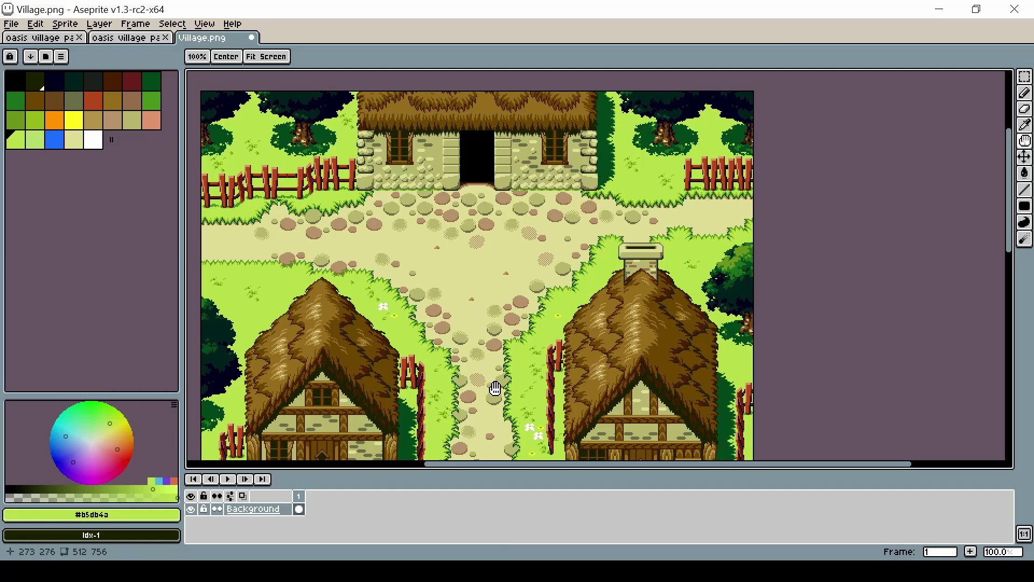
Examine the layout of the Village.png map, from the whole village to the buildings along its upper edge.
scroll(496, 388, "down", 1)
left_click_drag(492, 412, 484, 257)
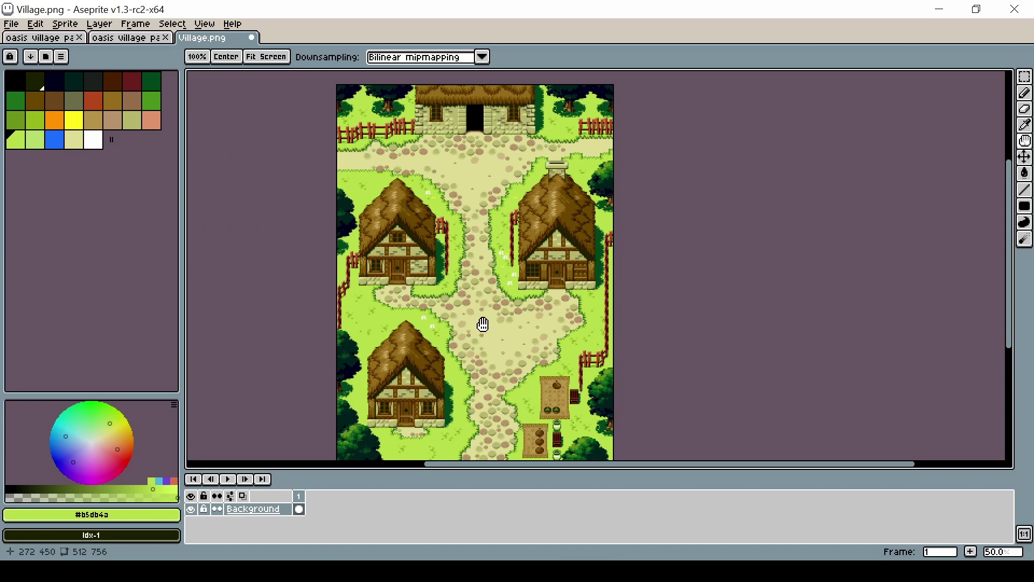
left_click_drag(483, 323, 400, 338)
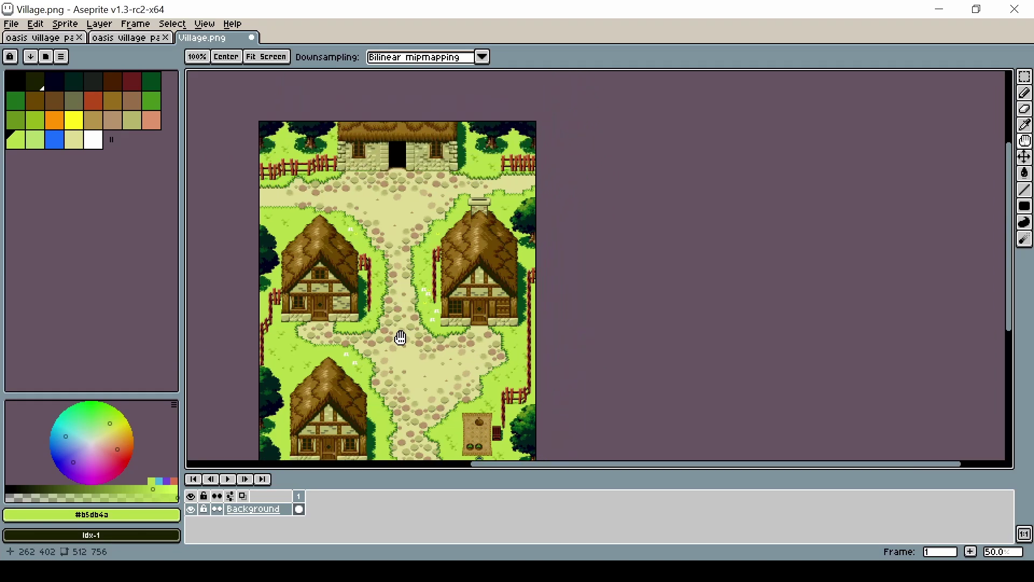
scroll(380, 212, "up", 1)
left_click_drag(379, 203, 454, 230)
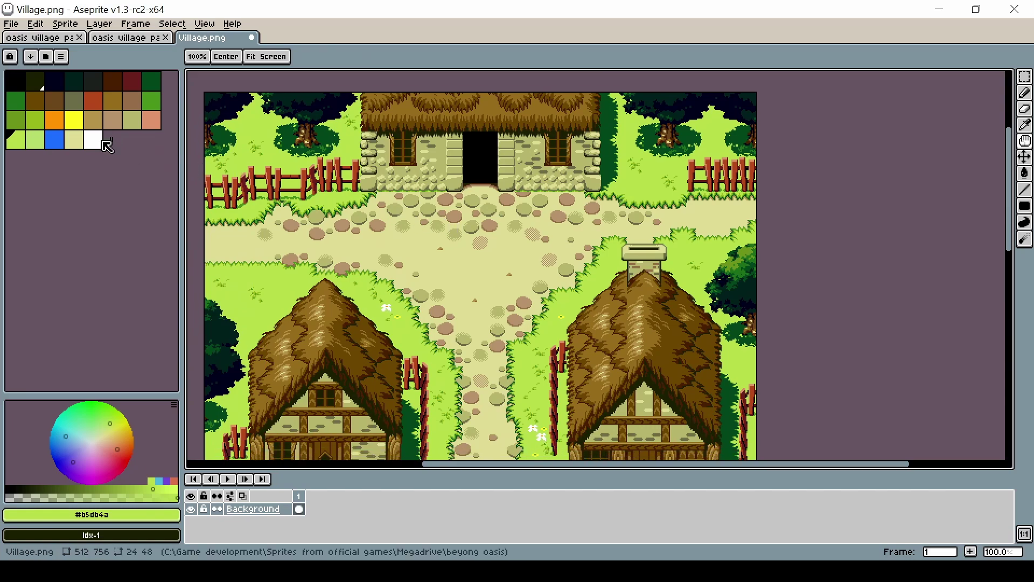
Reorder the open documents so that oasis village pal0.png comes before oasis village pal1.png.
left_click(34, 42)
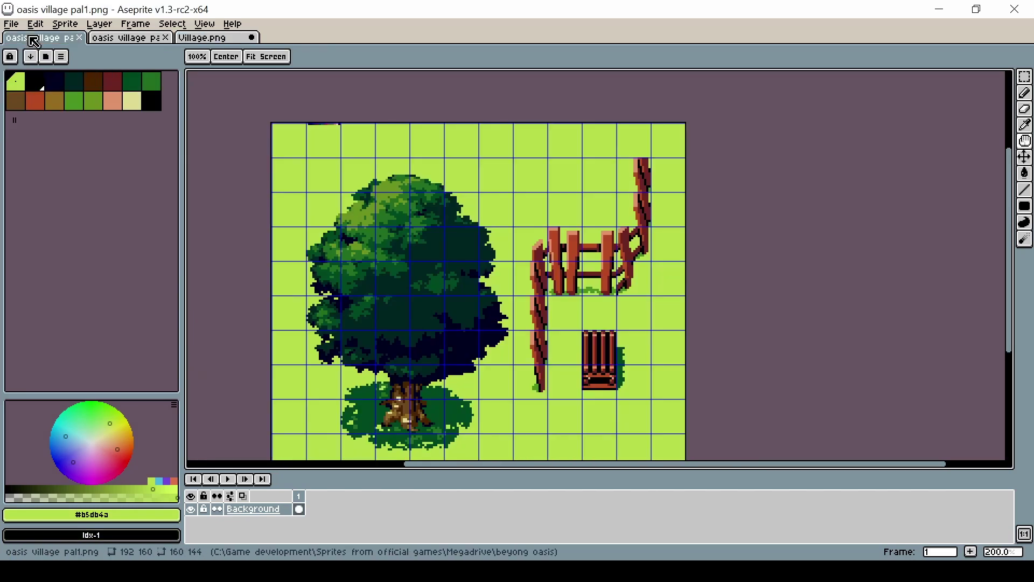
left_click(126, 38)
left_click_drag(142, 41, 53, 45)
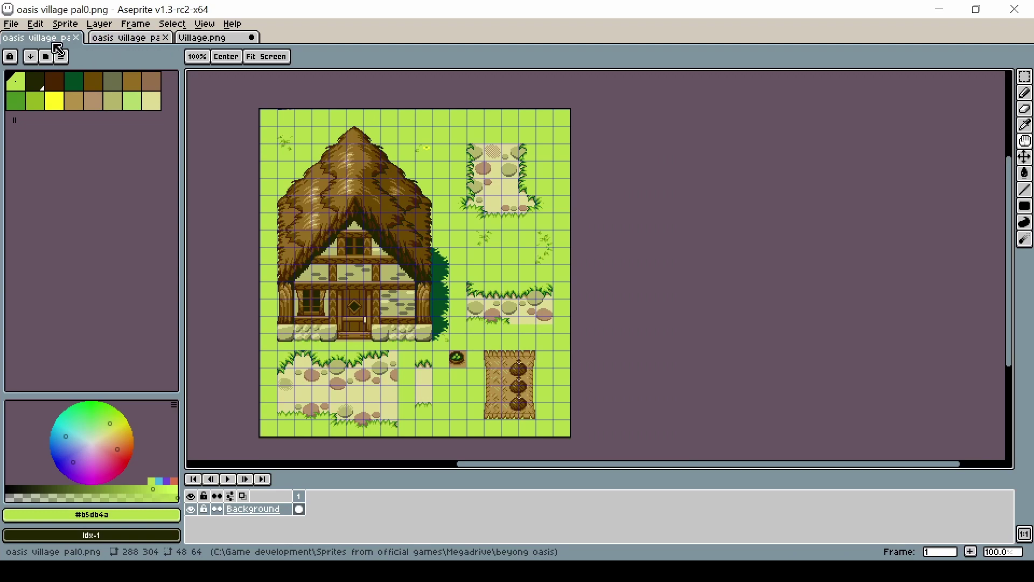
Compare the tiles and palettes of oasis village pal0.png and oasis village pal1.png with the full Village.png map.
left_click(126, 37)
left_click(49, 43)
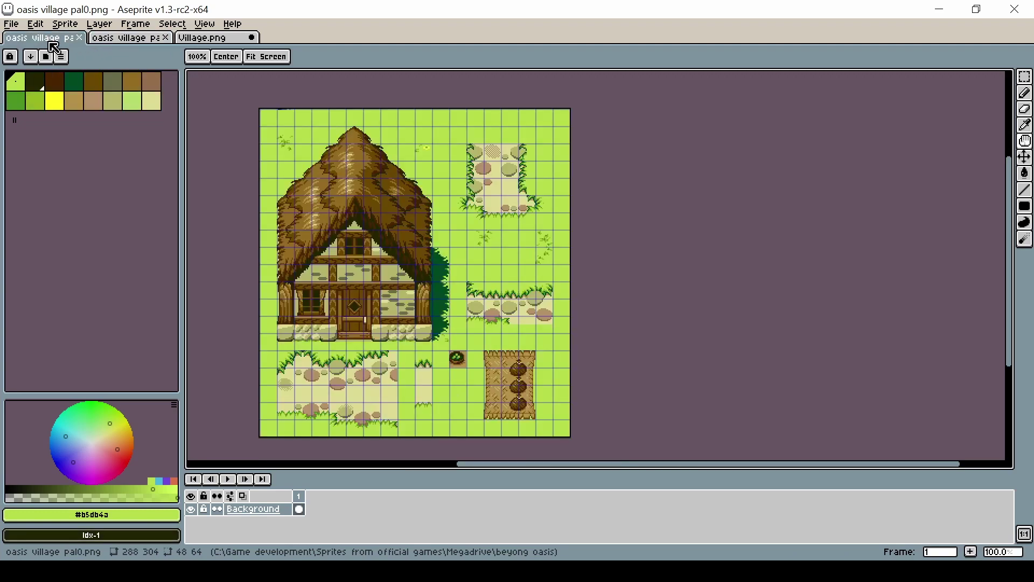
left_click(147, 41)
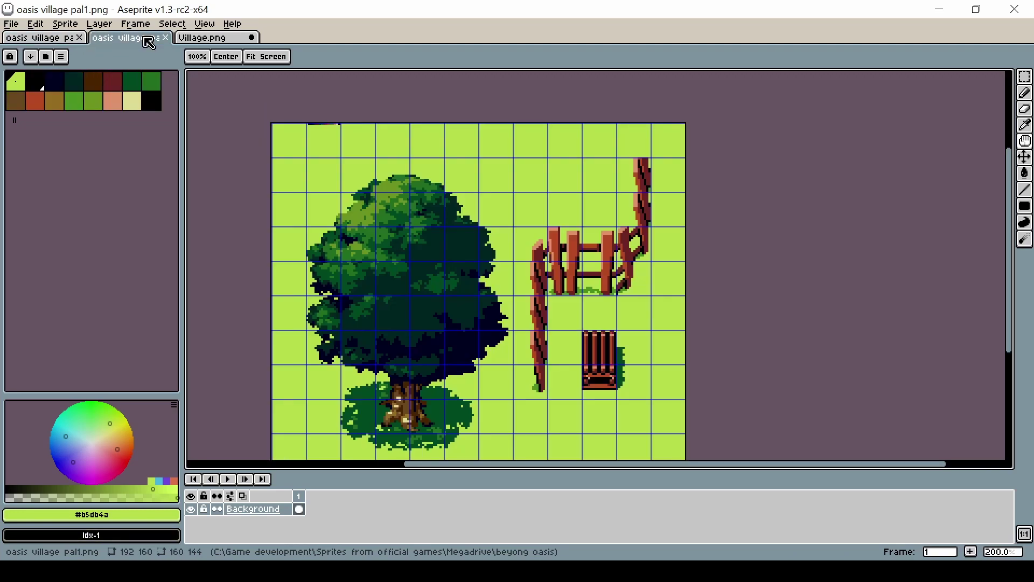
left_click(231, 43)
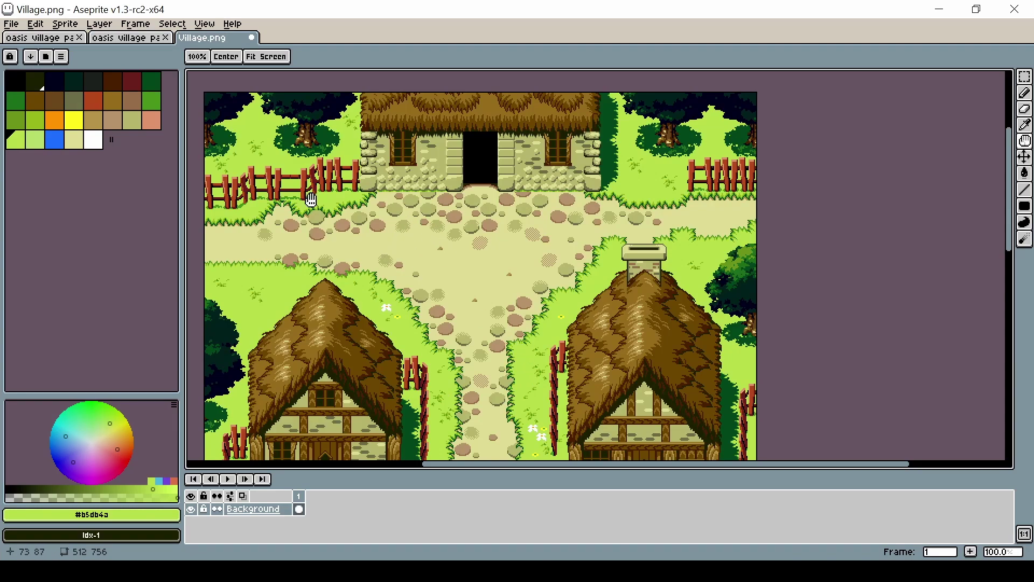
left_click(54, 38)
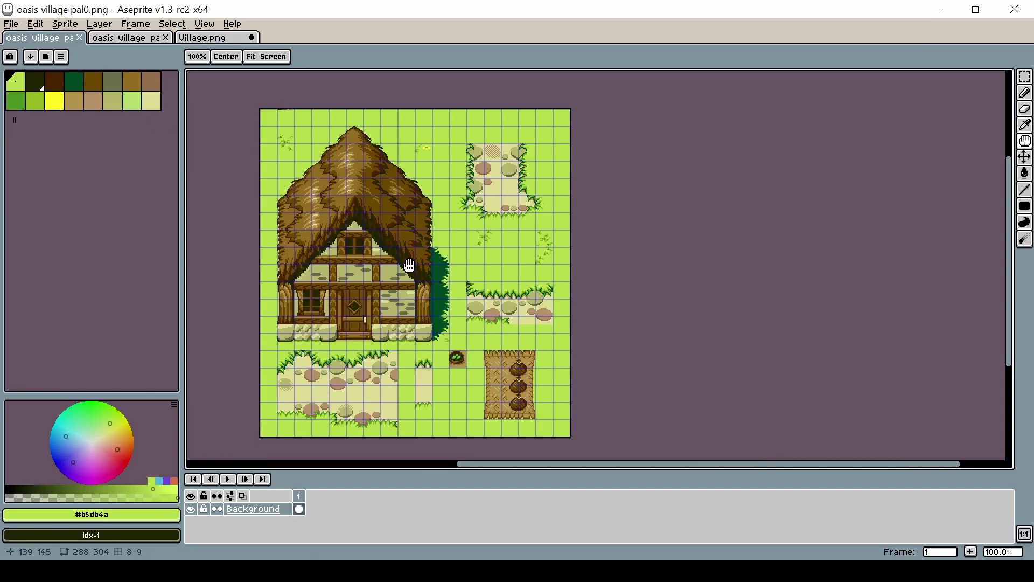
left_click(128, 39)
left_click_drag(510, 300, 463, 271)
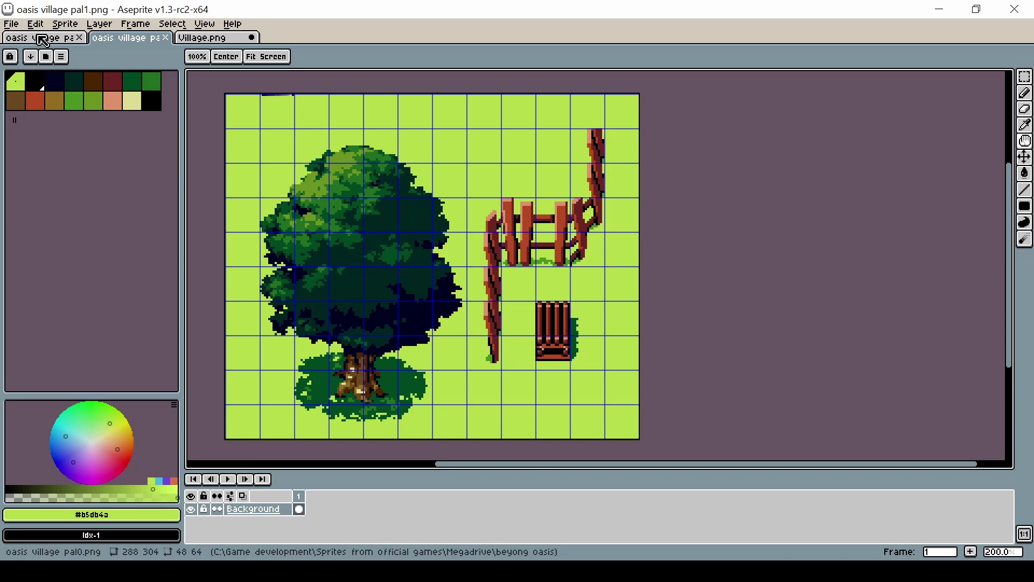
Check the grid settings of oasis village pal1.png and accept the 16 by 16 pixel grid.
left_click(213, 24)
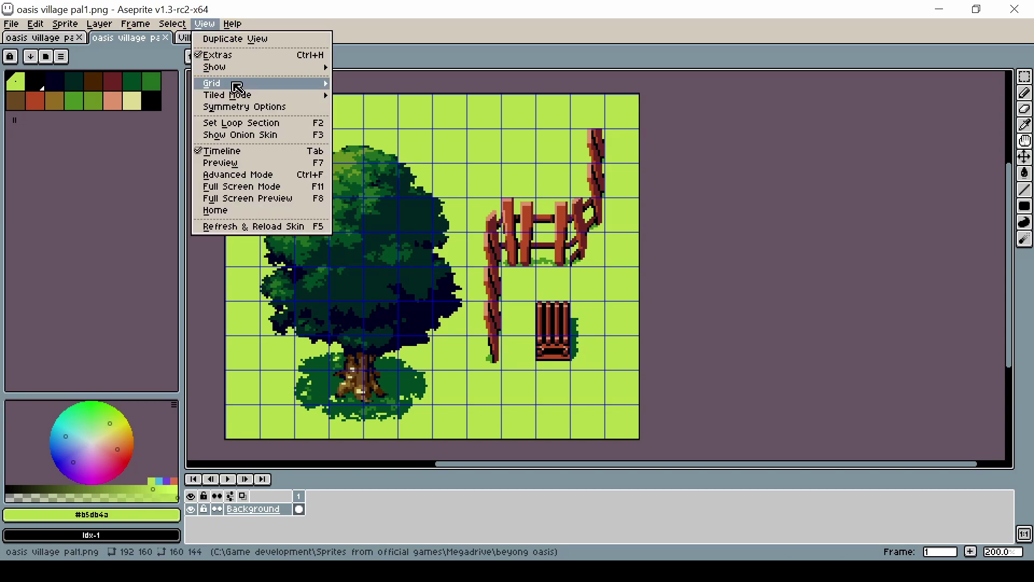
mouse_move(237, 86)
left_click(387, 86)
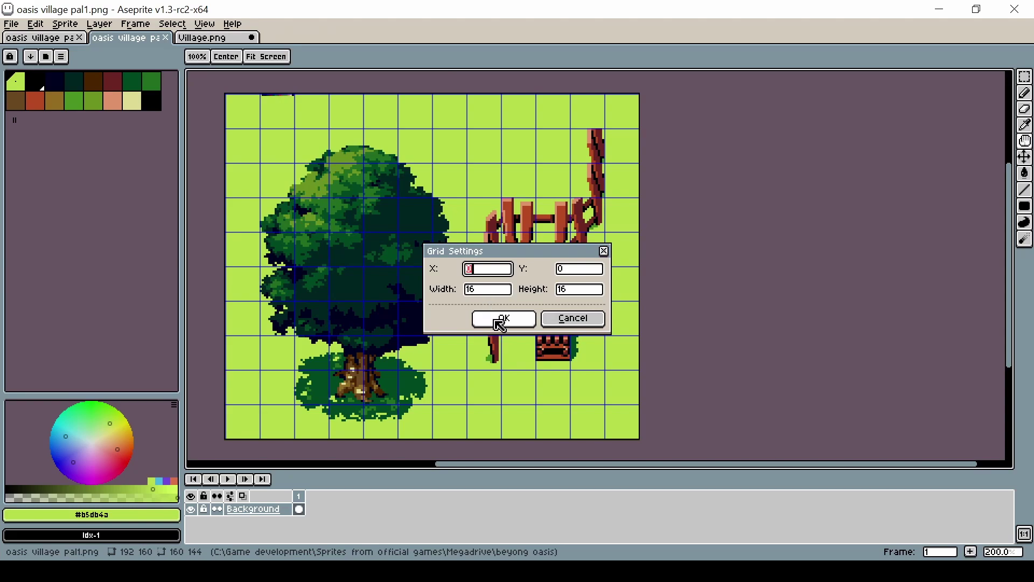
left_click(501, 319)
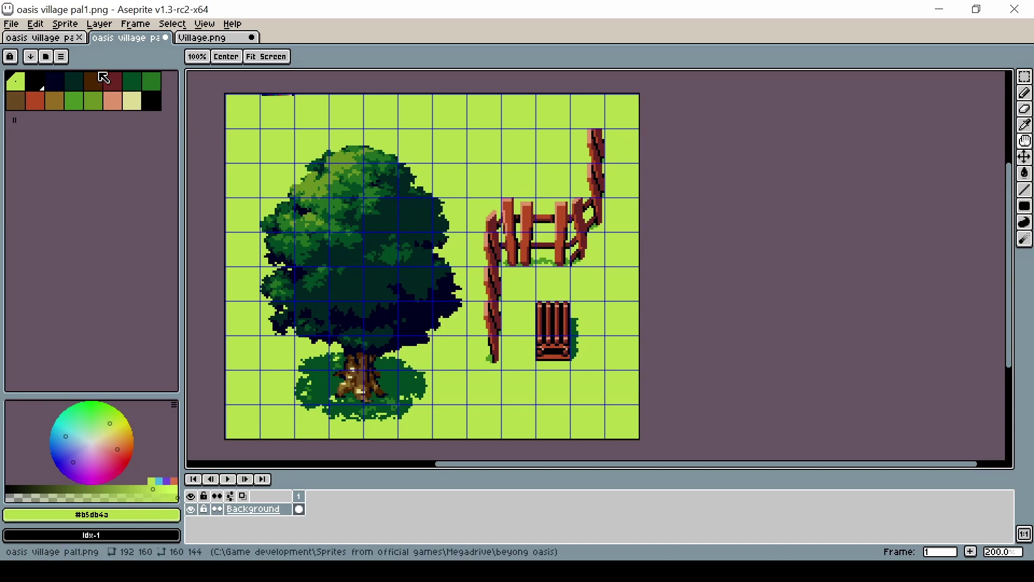
Examine the first 16 by 16 tile and the row of palette colours along the upper edge of oasis village pal0.png.
left_click(70, 37)
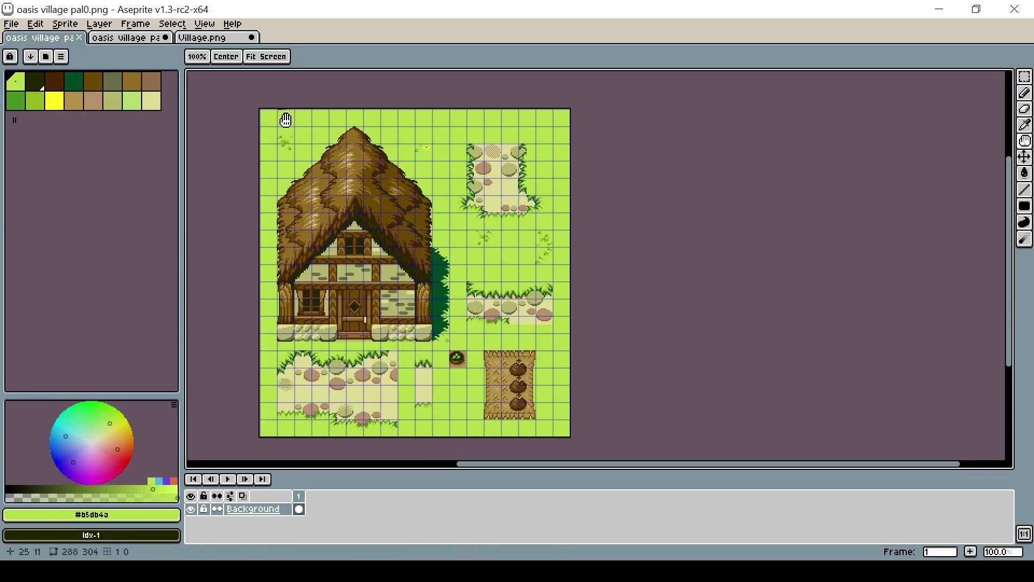
scroll(286, 120, "up", 4)
left_click_drag(284, 116, 364, 241)
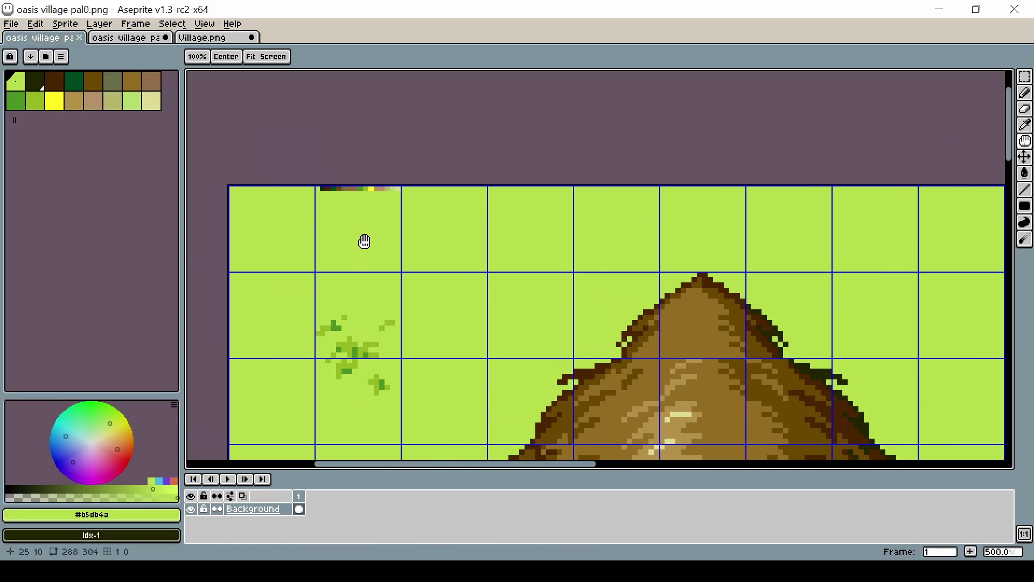
scroll(325, 235, "up", 1)
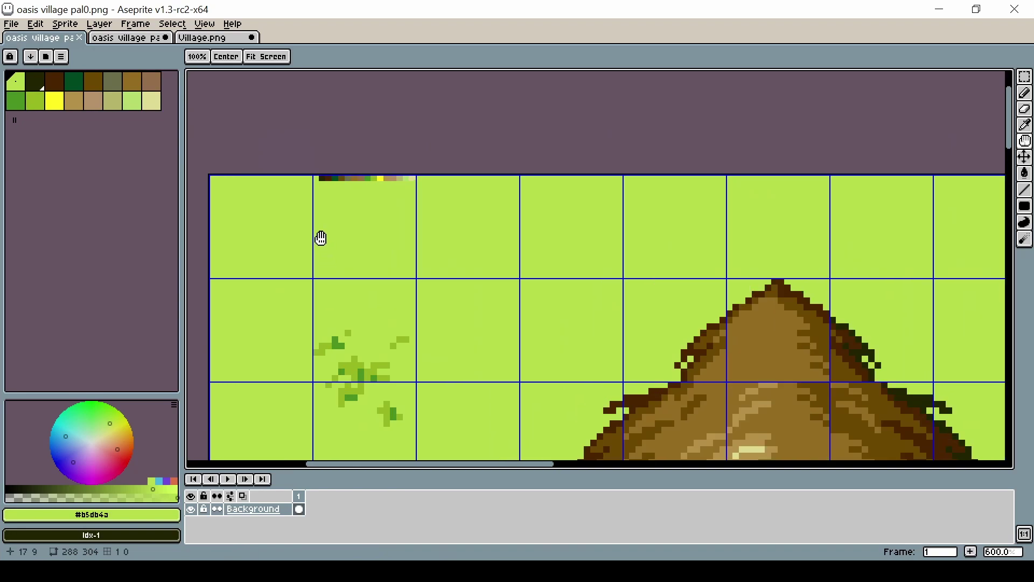
scroll(322, 238, "up", 3)
key("m")
left_click_drag(222, 174, 425, 375)
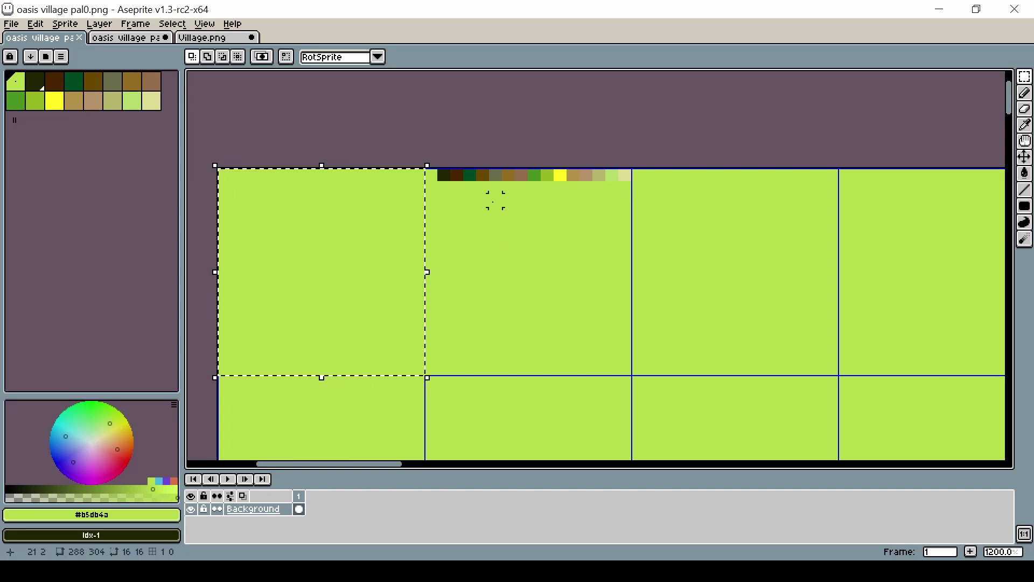
left_click(463, 155)
scroll(454, 153, "up", 3)
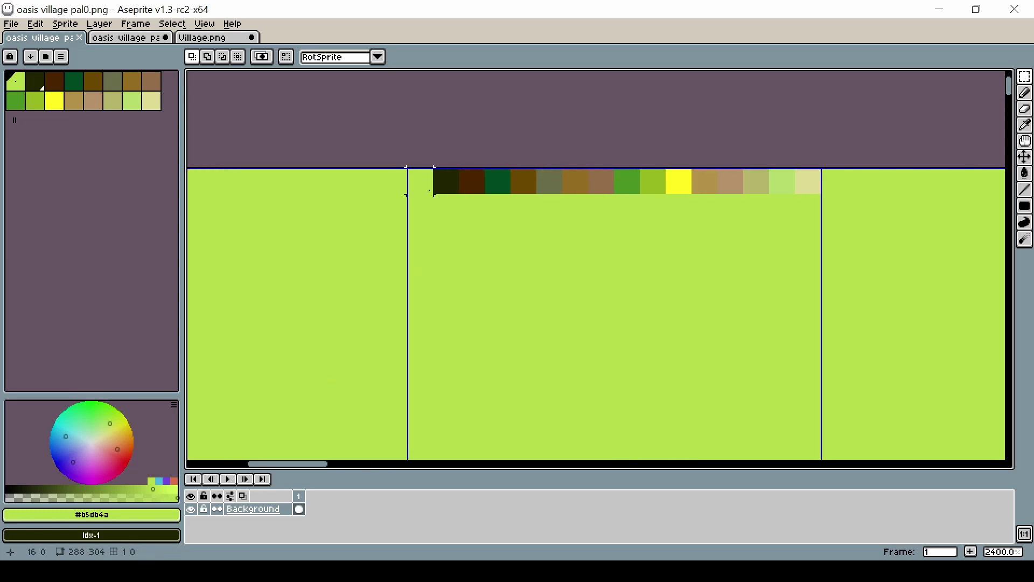
scroll(429, 189, "up", 3)
key("1")
Extend the canvas of oasis village pal0.png by 224 px on its right side, making it 512 px wide.
left_click(12, 25)
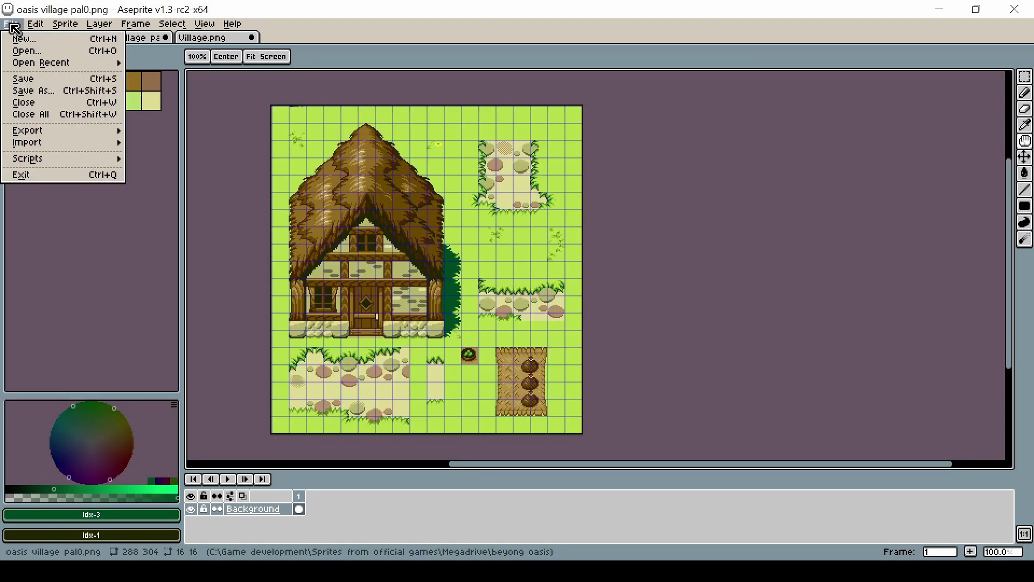
left_click(12, 25)
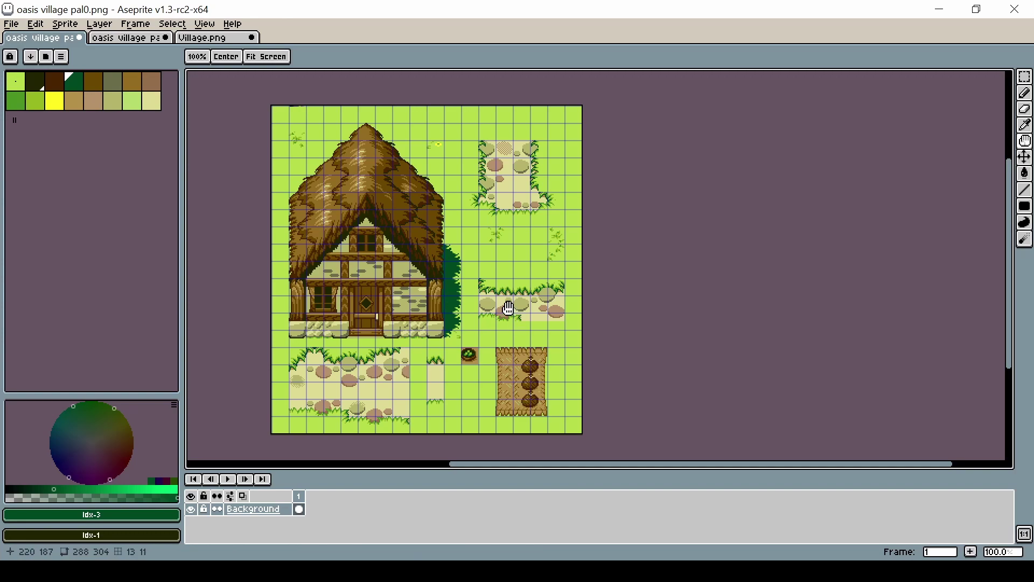
key("ctrl+alt+c")
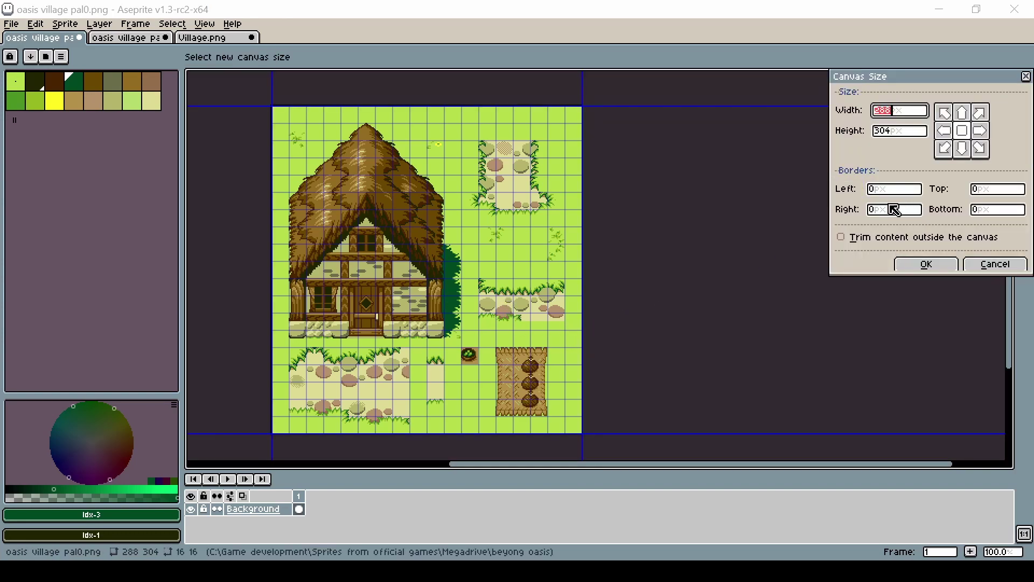
left_click(888, 222)
type("2")
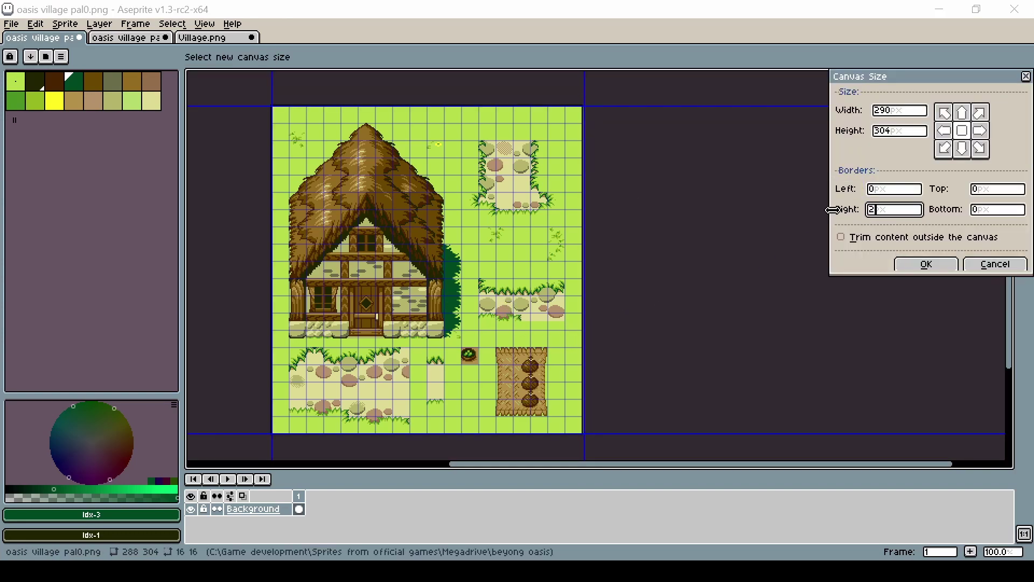
type("24")
key("Return")
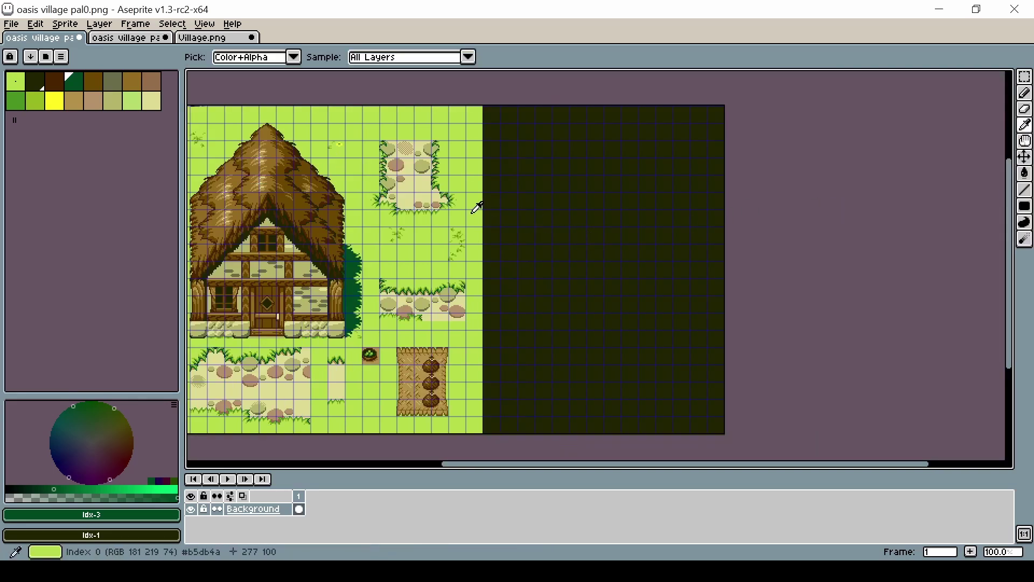
Fill the added canvas area with the sheet's lime green background colour, index 0.
left_click(478, 218, "alt")
key("g")
left_click(549, 253)
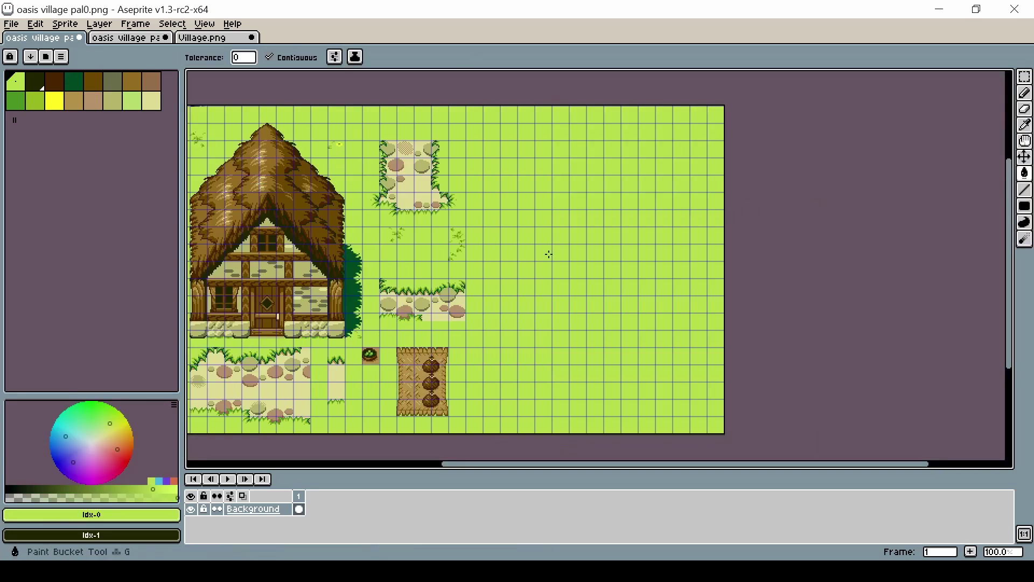
key("h")
left_click_drag(547, 252, 621, 252)
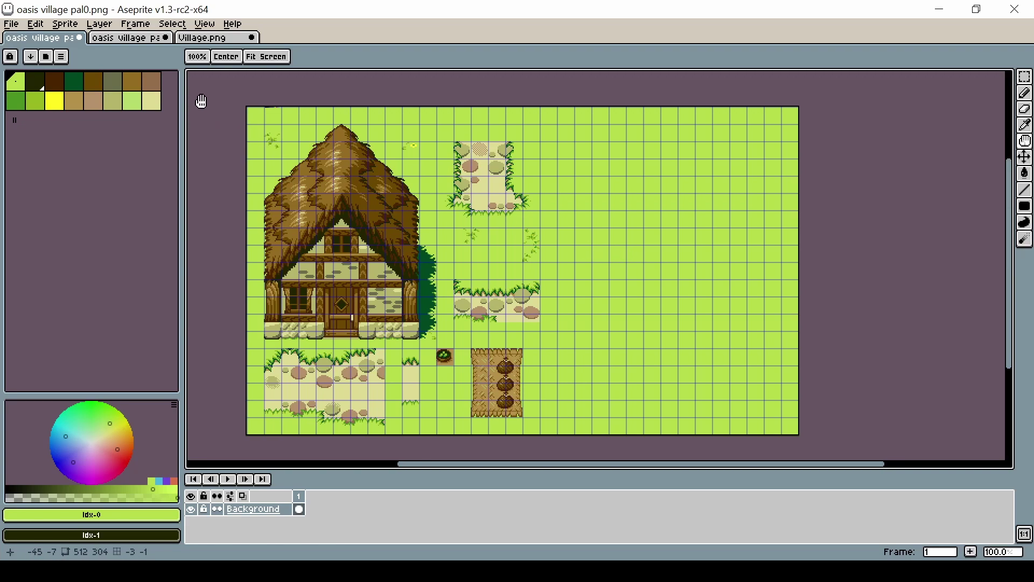
Select and copy the entire image in oasis village pal1.png.
left_click(208, 39)
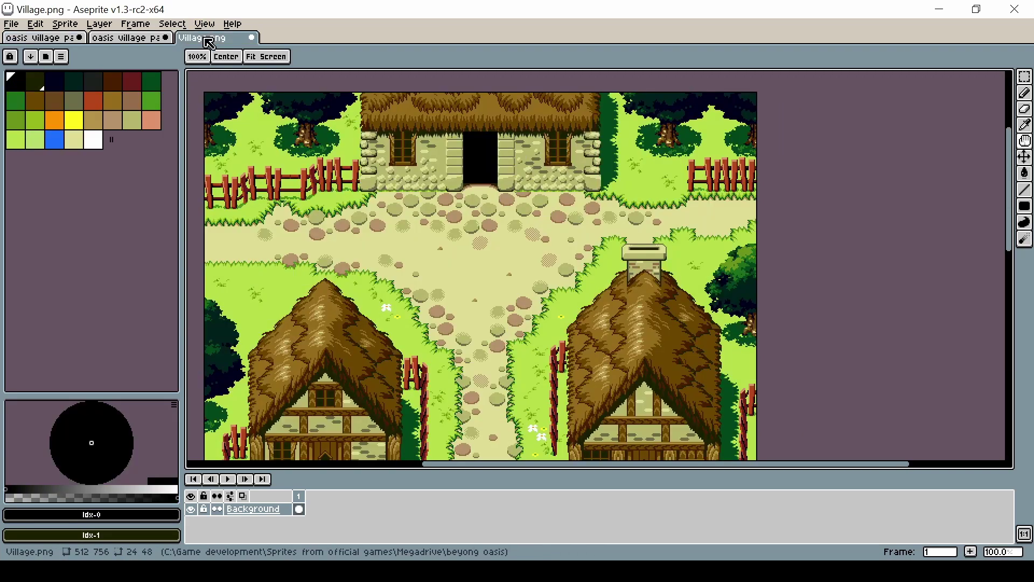
left_click(137, 38)
key("v")
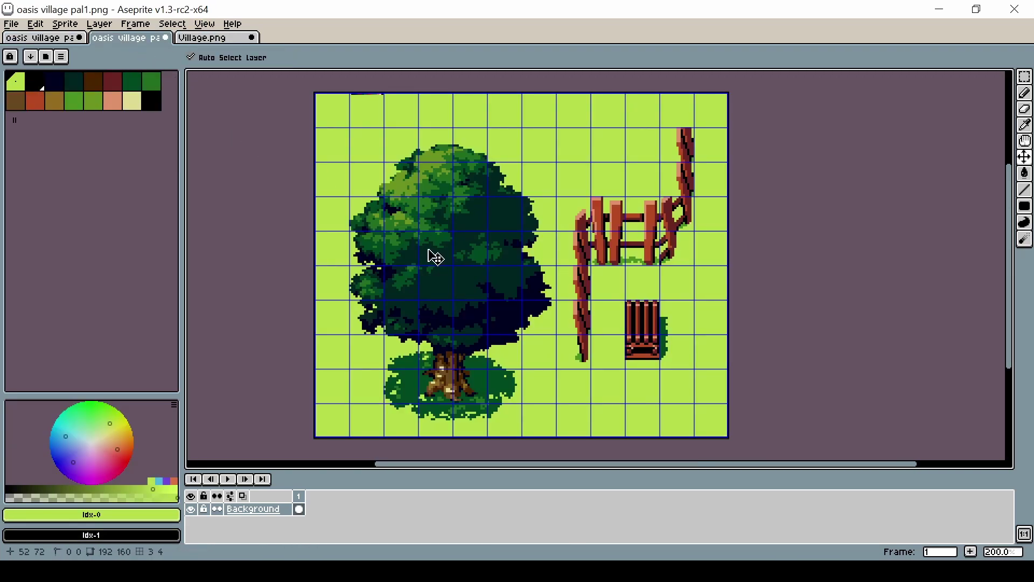
key("ctrl+a")
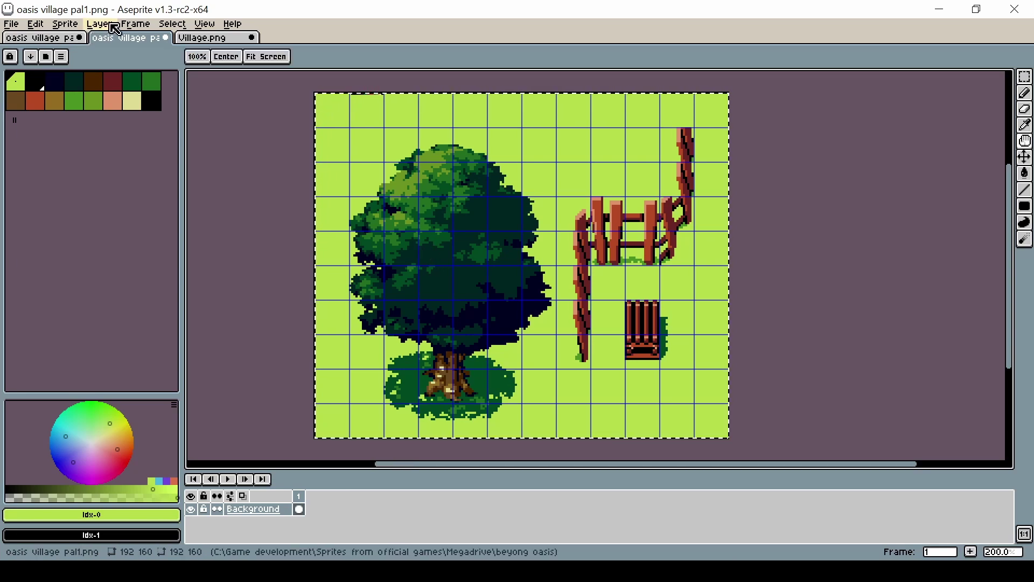
left_click(64, 24)
mouse_move(95, 60)
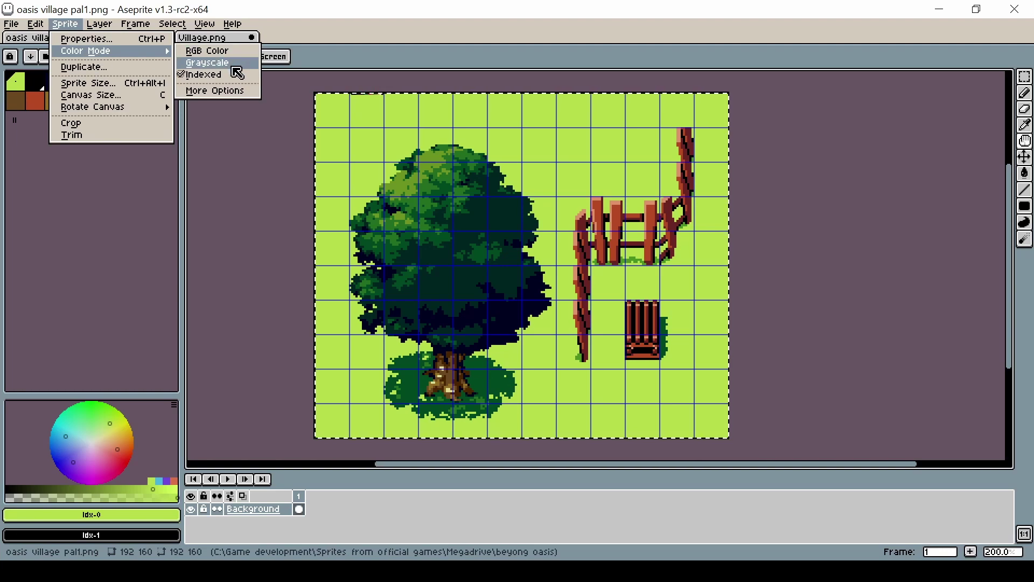
left_click(42, 27)
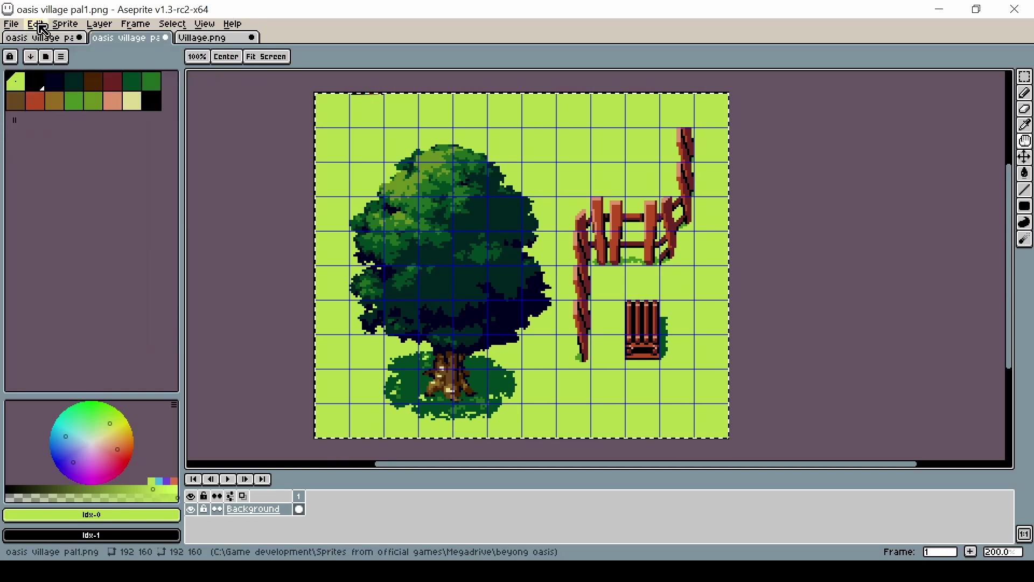
Paste the copied tree and fence tiles into the empty area of oasis village pal0.png, aligned to the grid at 288, 64, and deselect them.
left_click(46, 37)
key("v")
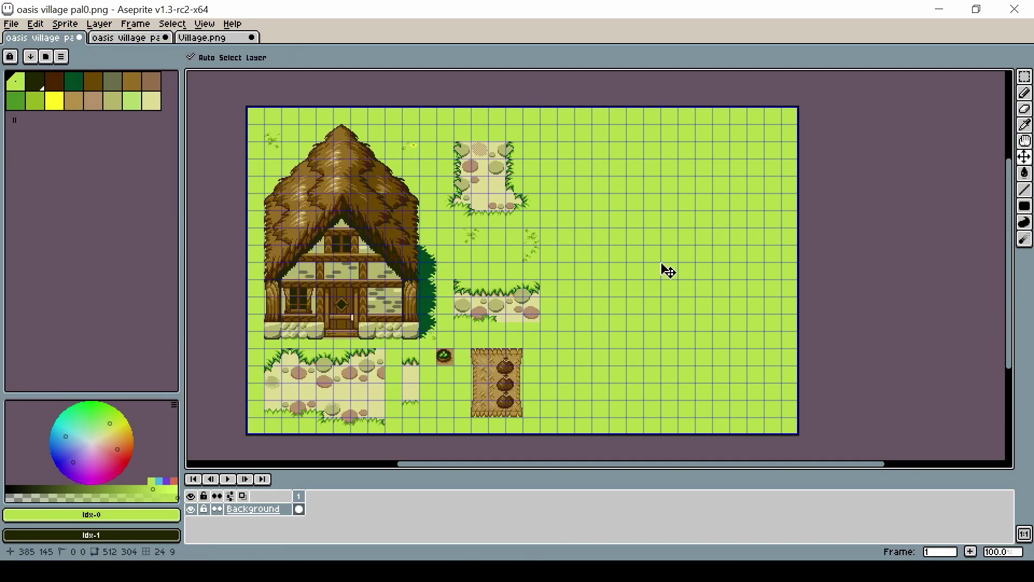
key("ctrl+v")
left_click_drag(374, 211, 720, 356)
scroll(688, 264, "up", 2)
scroll(720, 355, "down", 2)
scroll(512, 133, "up", 1)
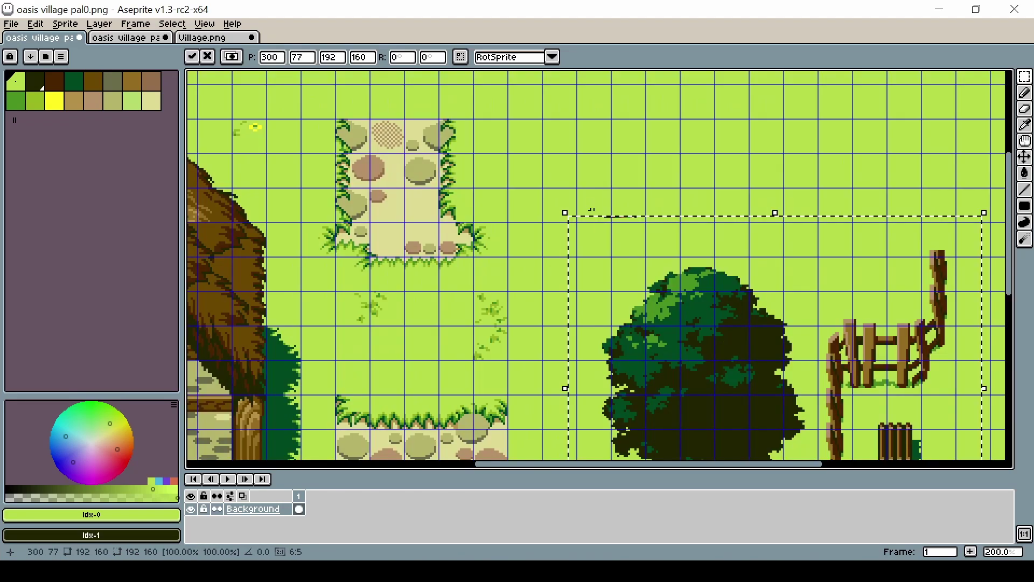
scroll(600, 223, "up", 1)
left_click_drag(621, 247, 585, 205)
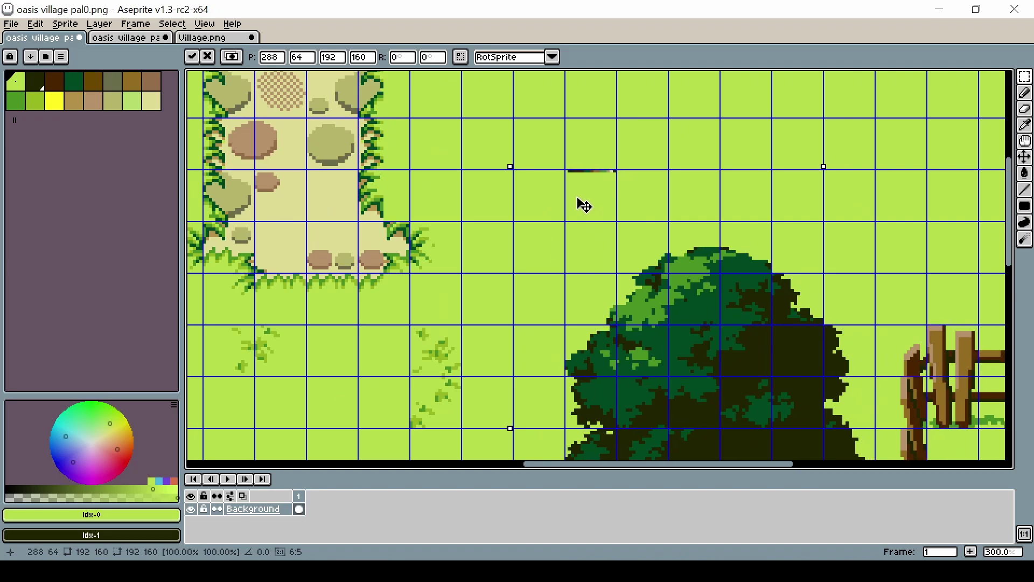
scroll(654, 293, "down", 3)
scroll(653, 293, "up", 1)
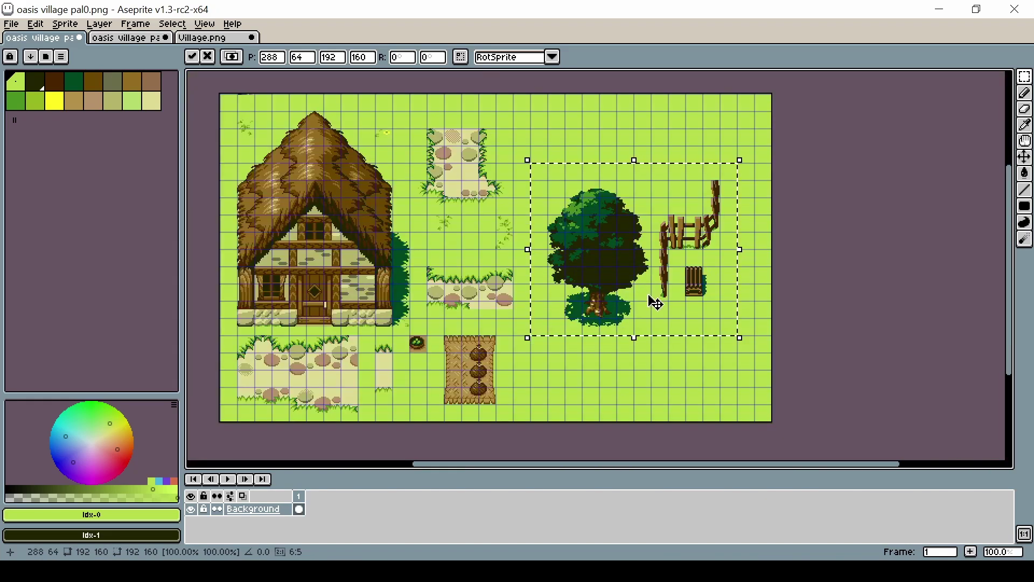
scroll(662, 306, "up", 1)
key("ctrl+d")
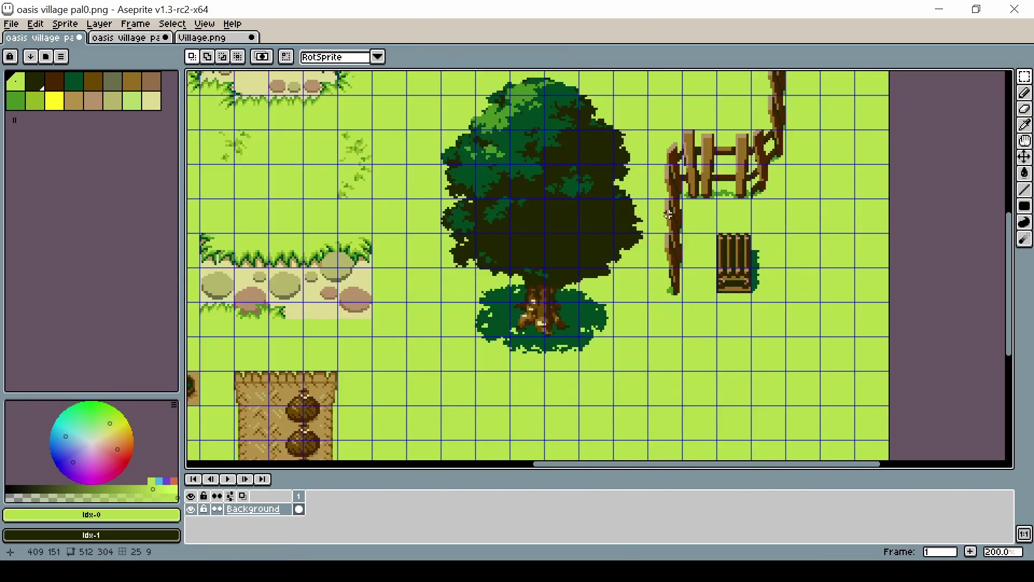
Compare the pasted tree and fence colours in oasis village pal0.png with the originals in oasis village pal1.png.
scroll(703, 244, "down", 1)
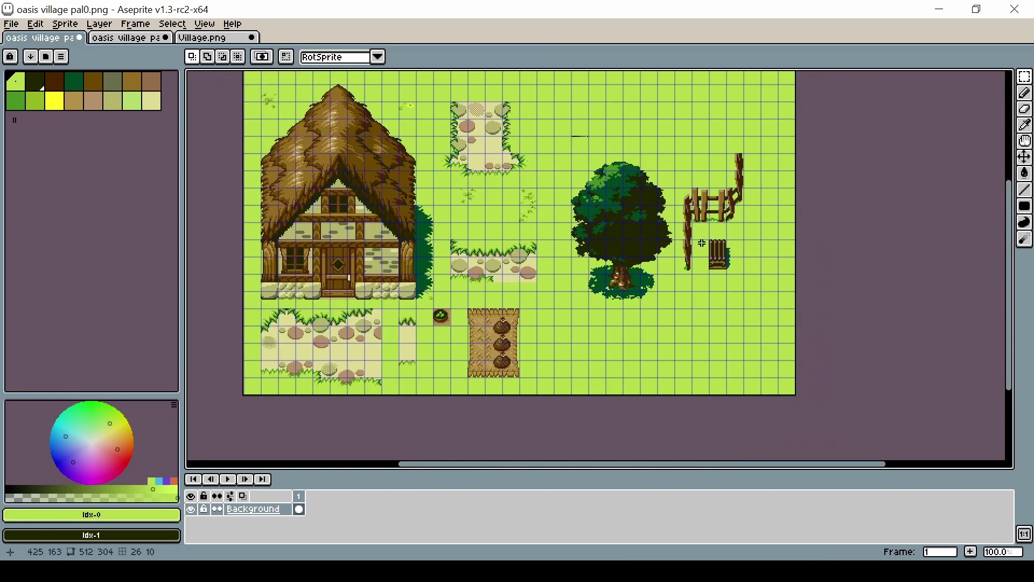
scroll(695, 254, "up", 1)
left_click(130, 38)
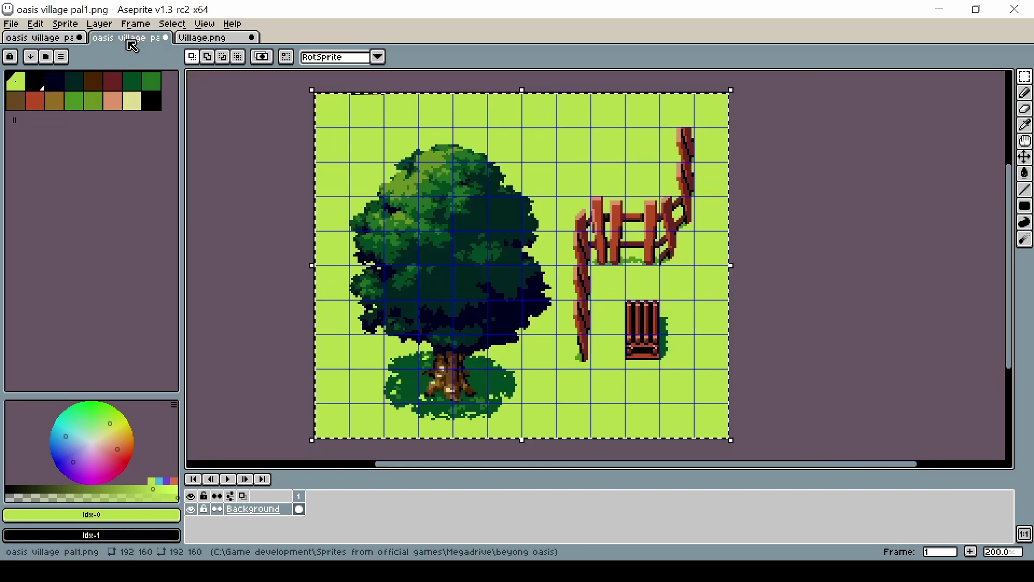
left_click(48, 37)
Try pasting the palette of oasis village pal1.png over the palette of oasis village pal0.png and inspect how the tiles are recoloured.
left_click(138, 39)
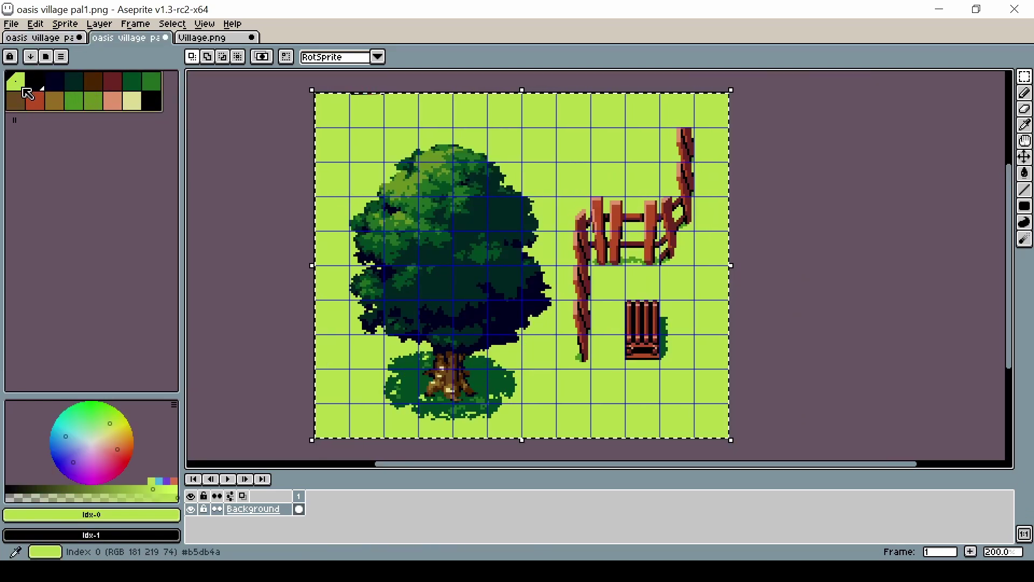
left_click(41, 38)
left_click_drag(155, 99, 16, 82)
key("ctrl+v")
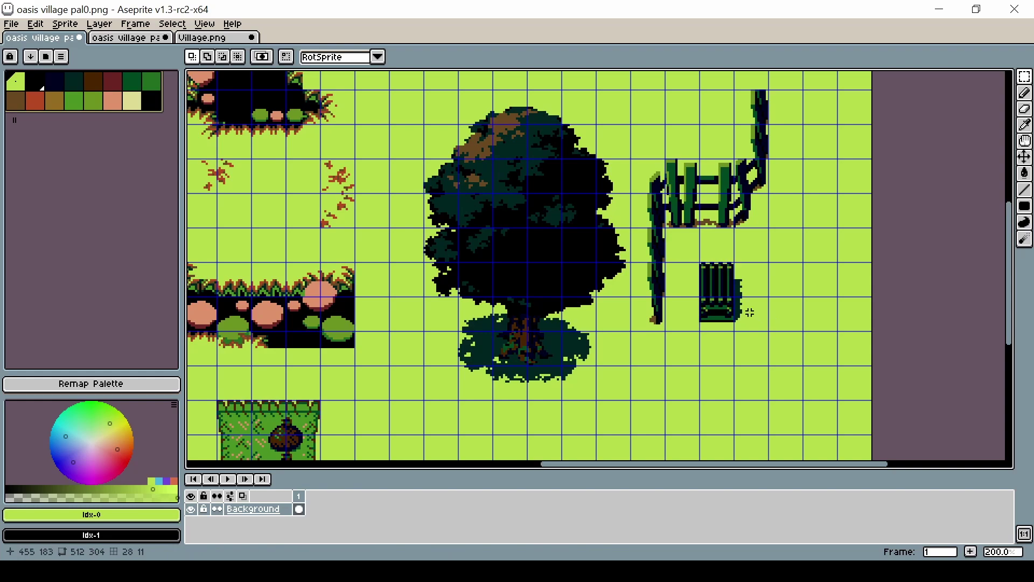
scroll(637, 329, "down", 2)
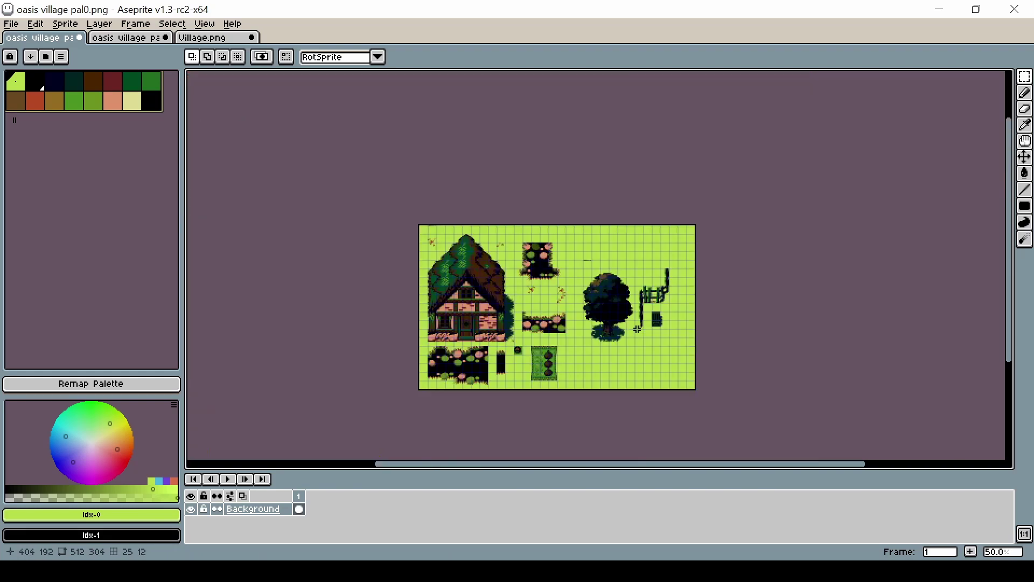
scroll(539, 327, "up", 2)
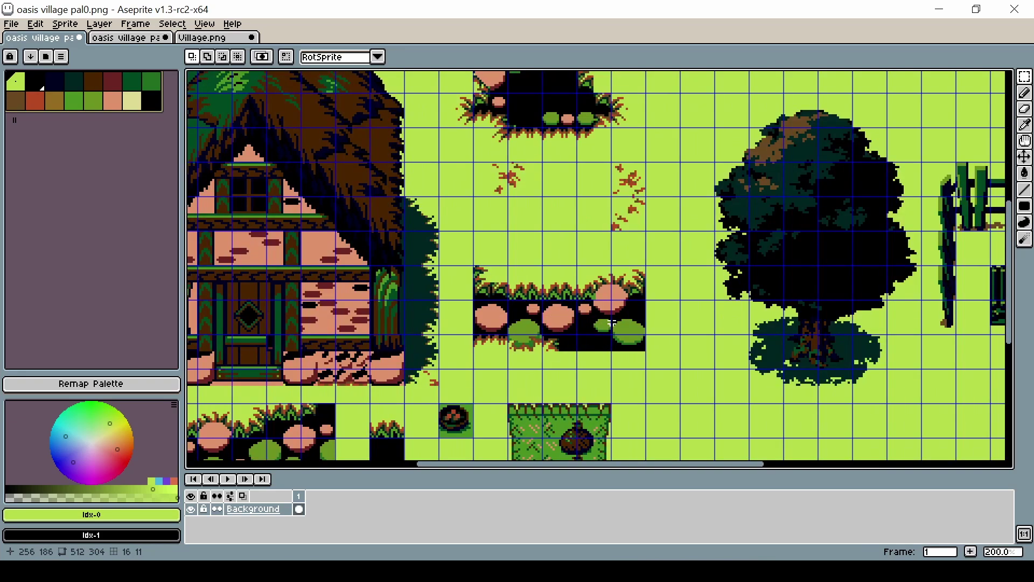
scroll(612, 324, "down", 1)
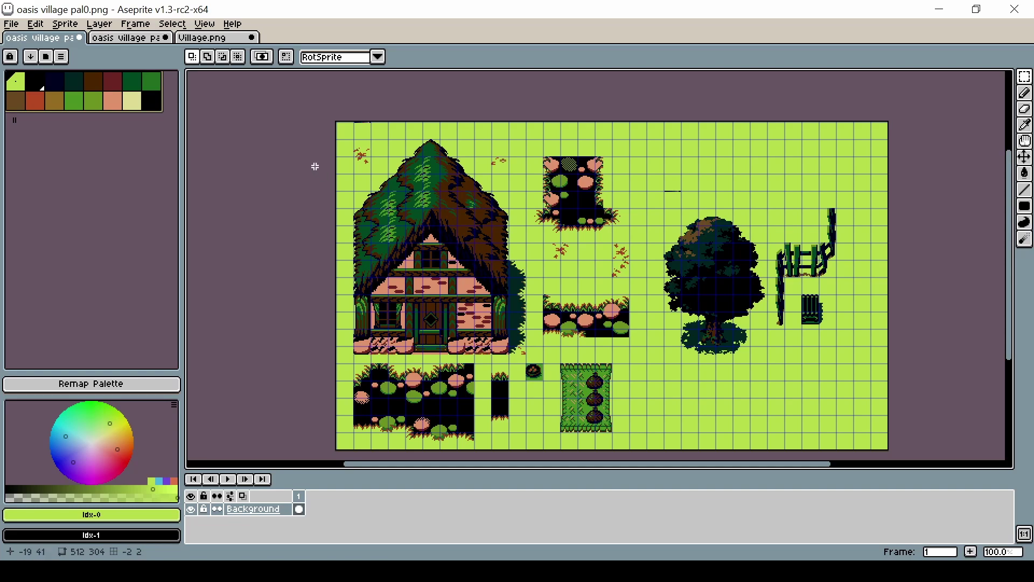
Undo the colour paste, the deselection and the pasted tree and fence tiles in oasis village pal0.png.
key("ctrl+z")
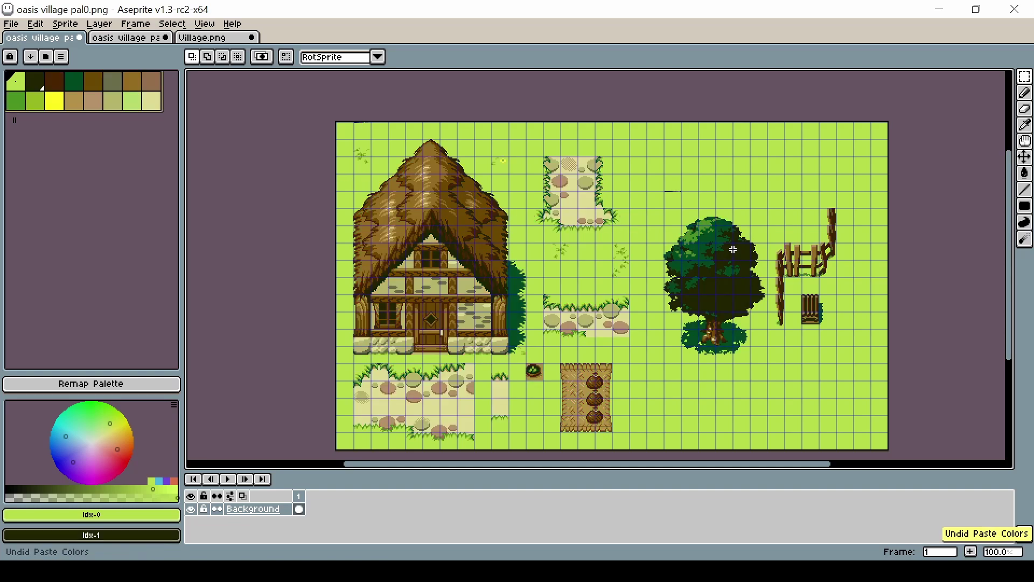
key("ctrl+z")
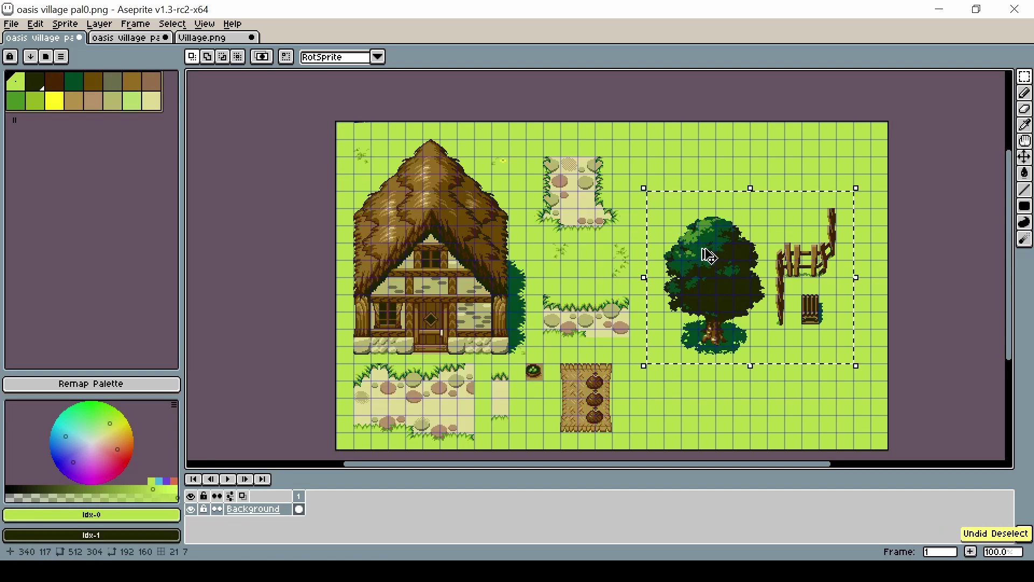
key("ctrl+z")
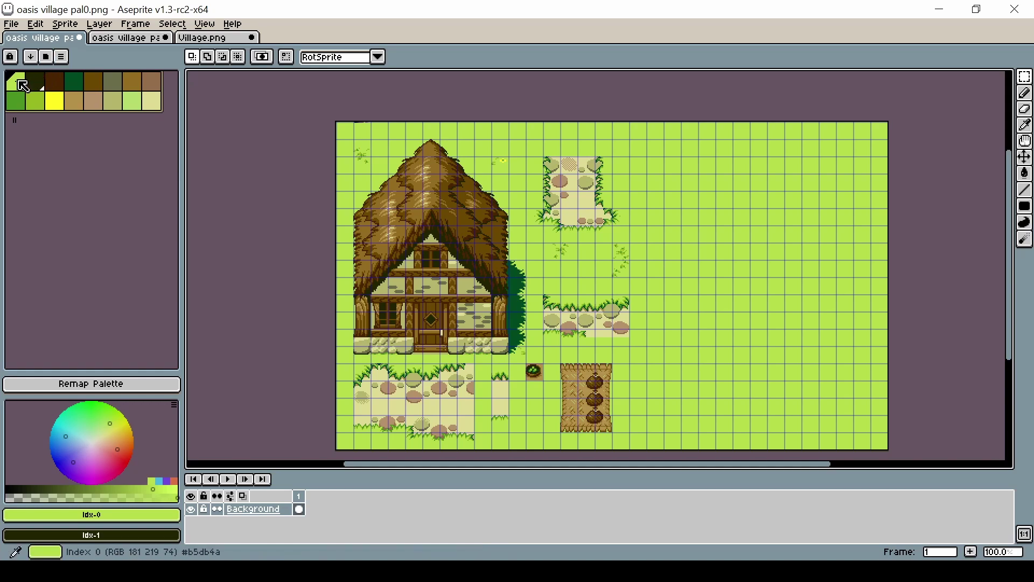
Copy the entire 16-colour palette of oasis village pal0.png and paste it over the palette of oasis village pal1.png.
left_click_drag(17, 82, 149, 98)
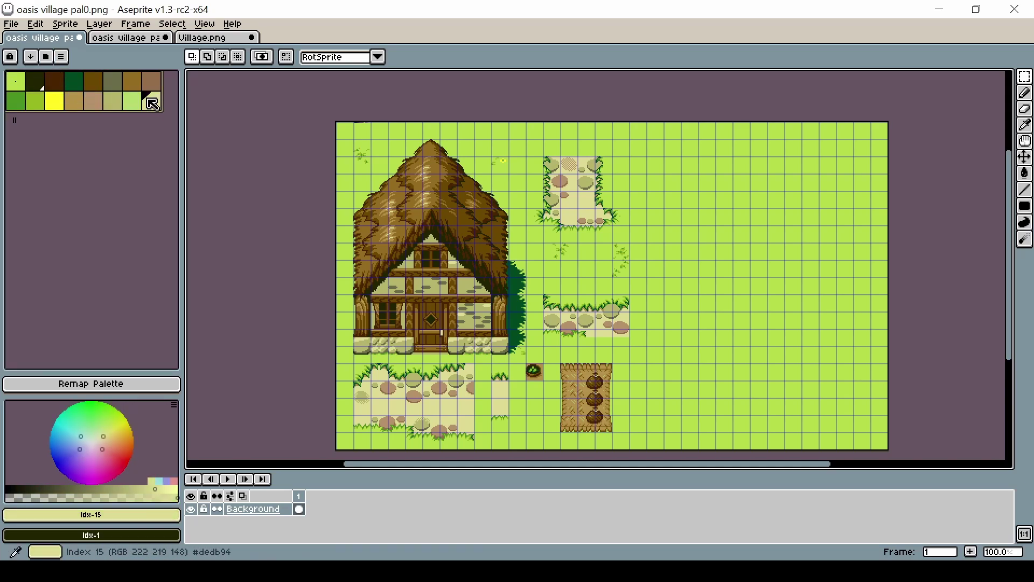
key("ctrl+a")
key("ctrl+c")
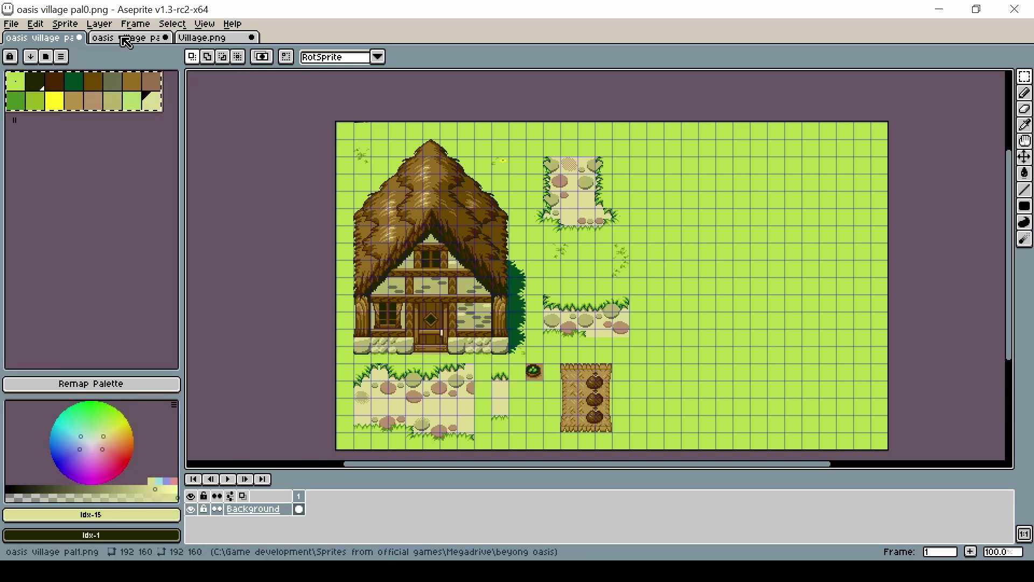
left_click(127, 42)
left_click_drag(16, 78, 147, 96)
key("ctrl+v")
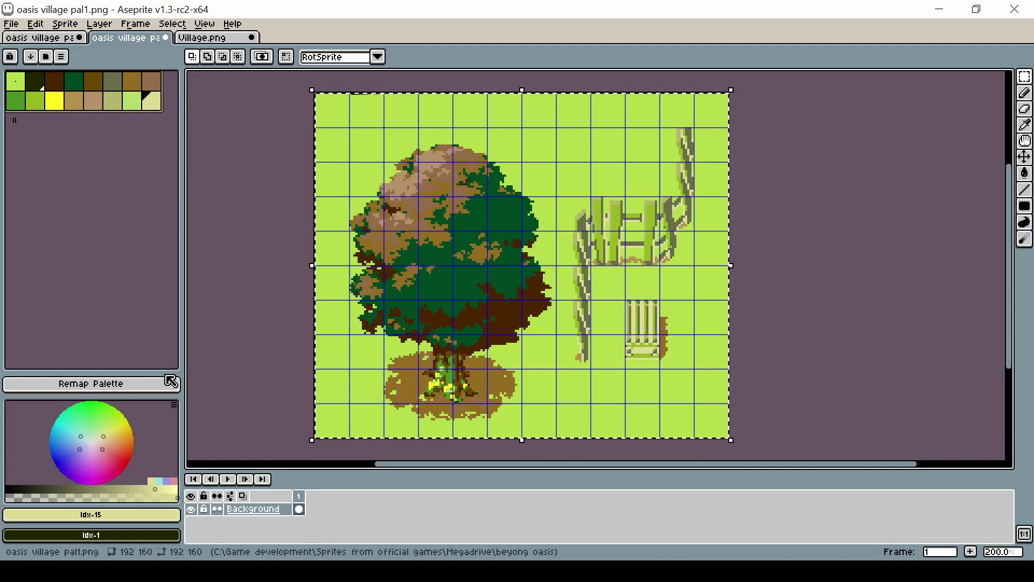
Paste the recoloured tree and fence tiles from oasis village pal1.png into oasis village pal0.png, grid-aligned at 304, 48, and deselect them.
left_click(512, 197)
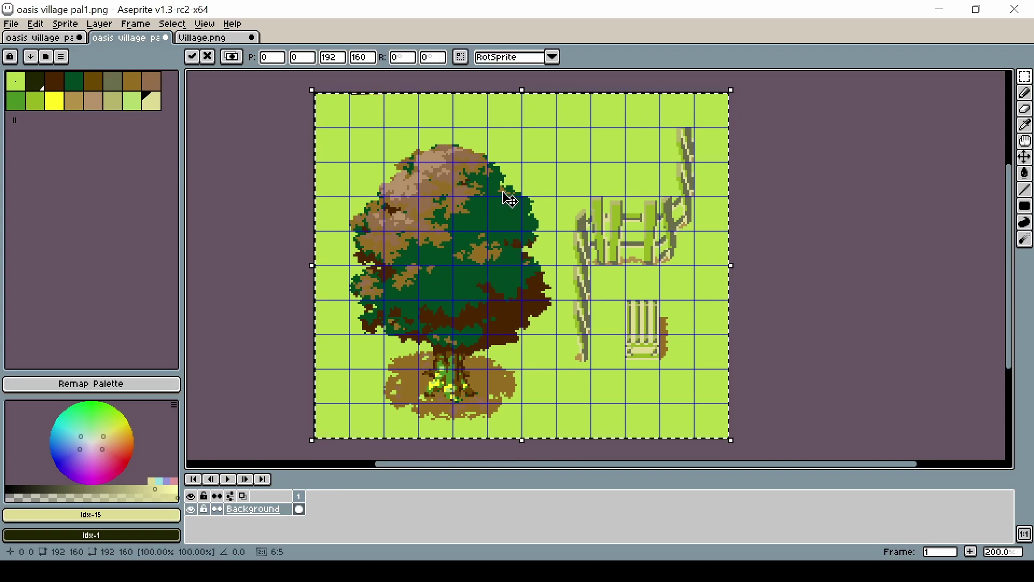
key("ctrl+shift+Tab")
key("ctrl+v")
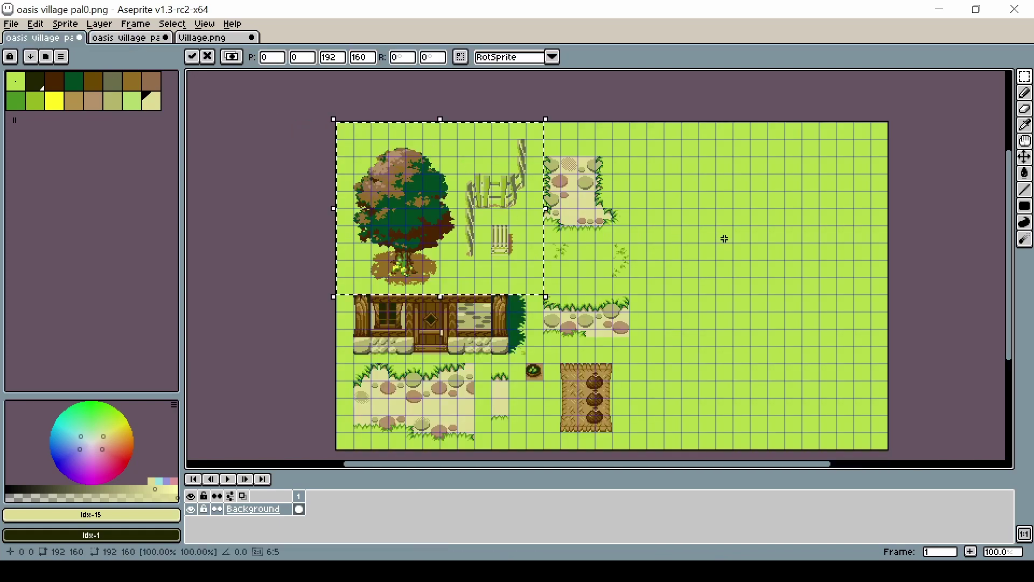
left_click_drag(436, 188, 762, 237)
scroll(763, 235, "up", 1)
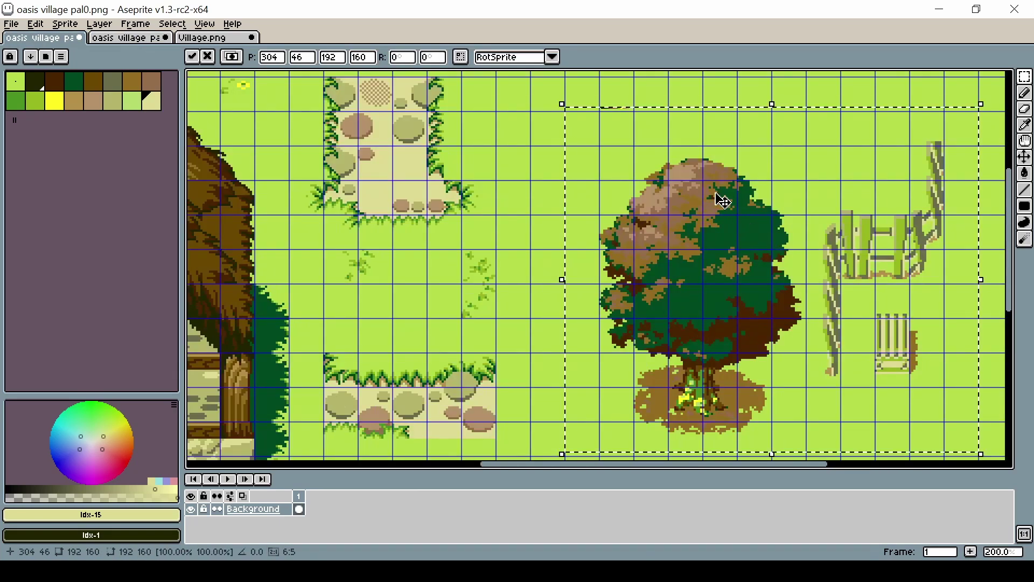
scroll(599, 141, "up", 2)
mouse_move(599, 142)
left_mouse_down()
mouse_move(596, 161)
mouse_move(586, 138)
left_mouse_up()
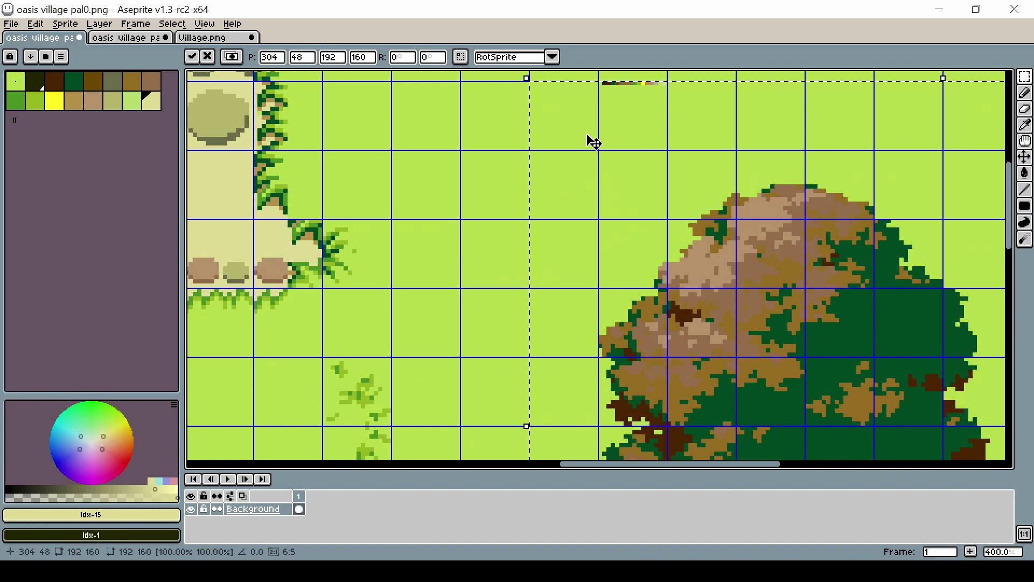
scroll(587, 138, "down", 2)
scroll(706, 212, "down", 1)
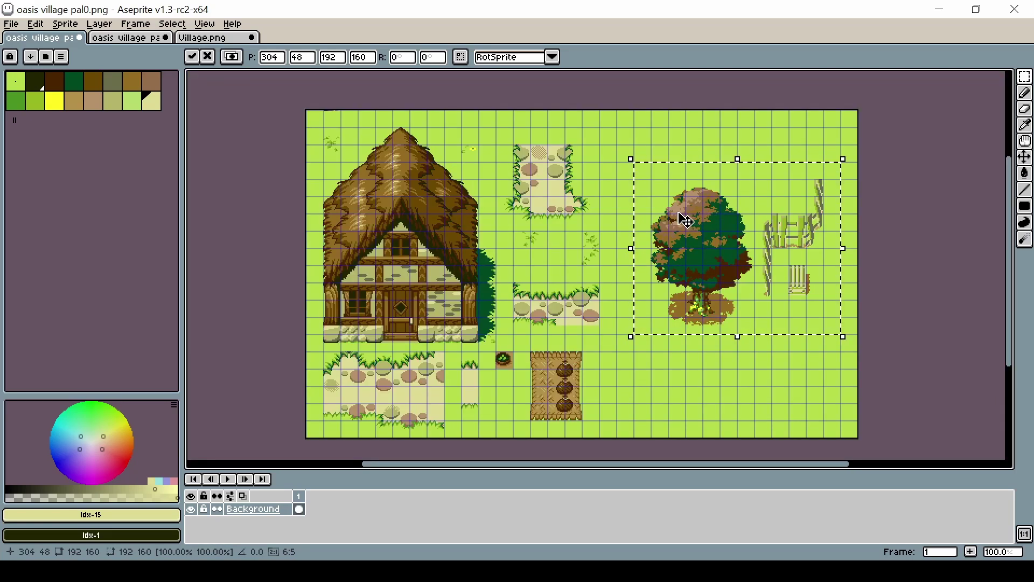
key("Return")
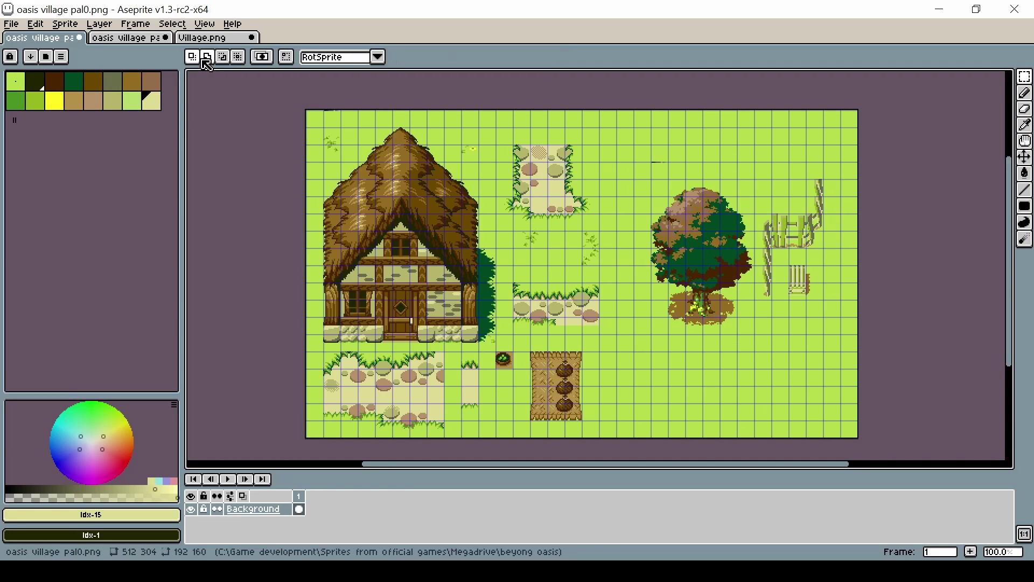
Undo the transformation and the colour paste in oasis village pal1.png.
left_click(124, 47)
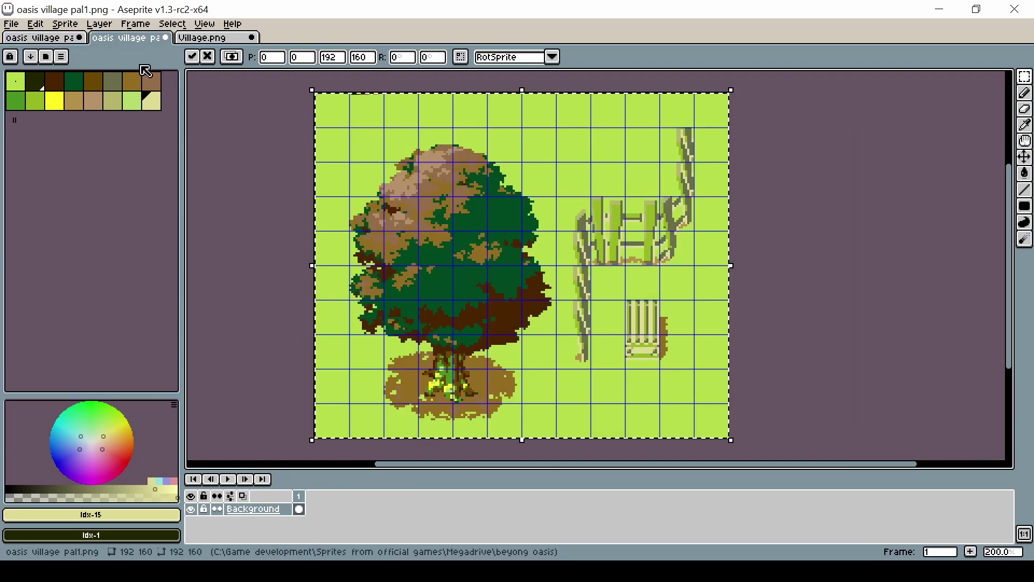
key("ctrl+z")
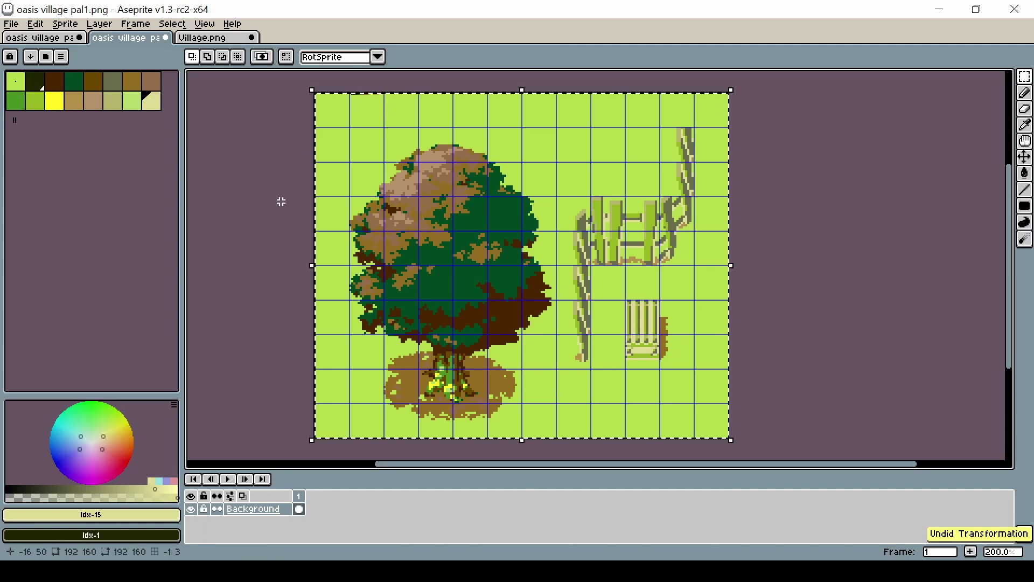
key("ctrl+z")
Try the palette of oasis village pal1.png on the combined sheet by pasting it over the palette of oasis village pal0.png, and inspect the tiles.
left_click(88, 97)
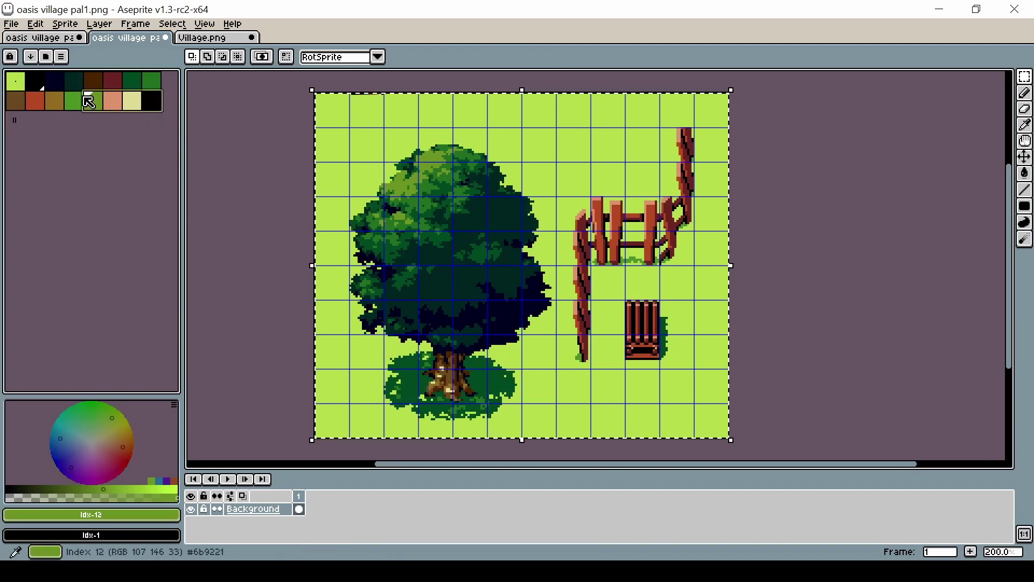
left_click(16, 95)
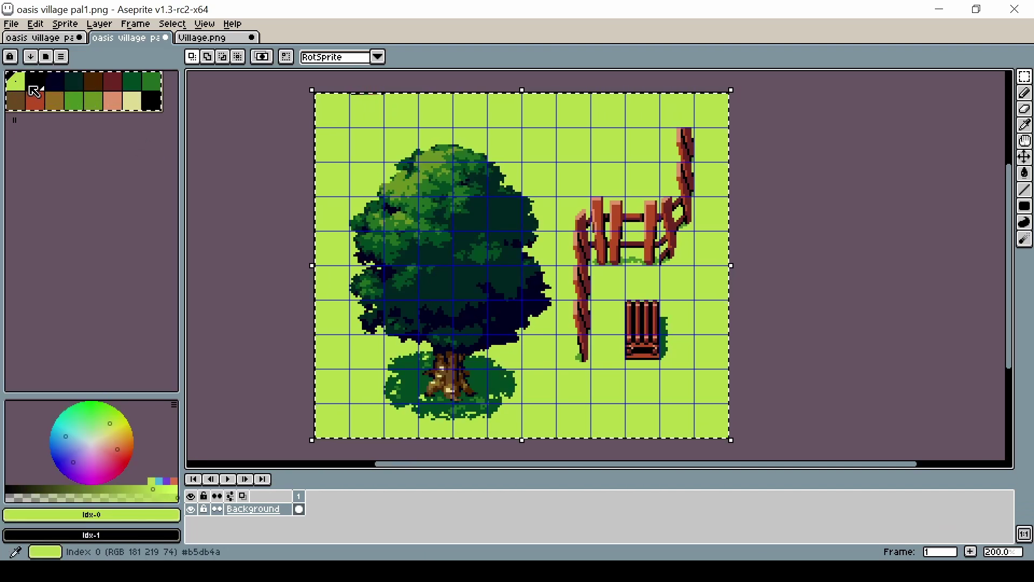
left_click(51, 42)
left_click_drag(154, 101, 22, 84)
key("ctrl+v")
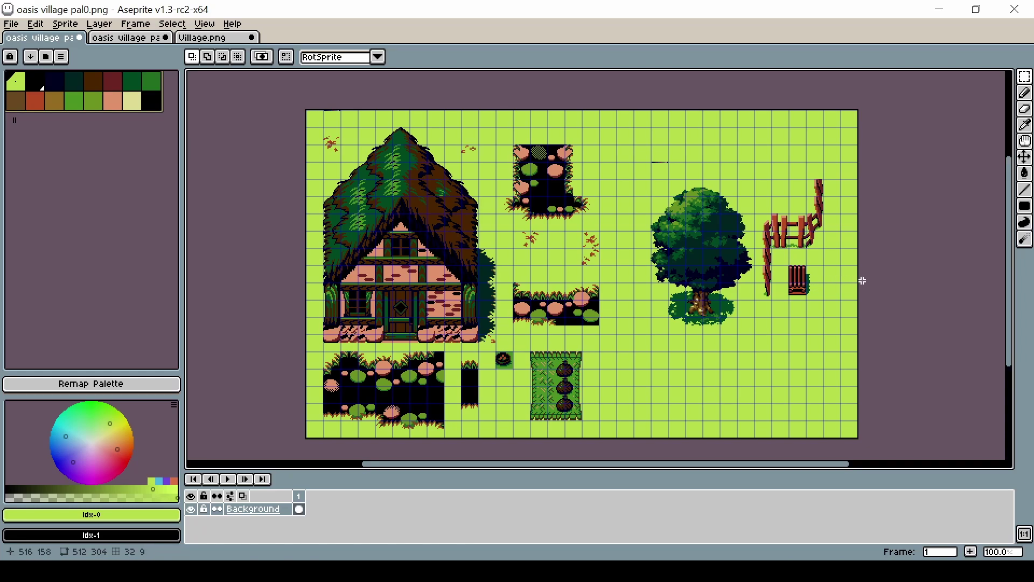
scroll(862, 282, "up", 3)
scroll(824, 279, "down", 3)
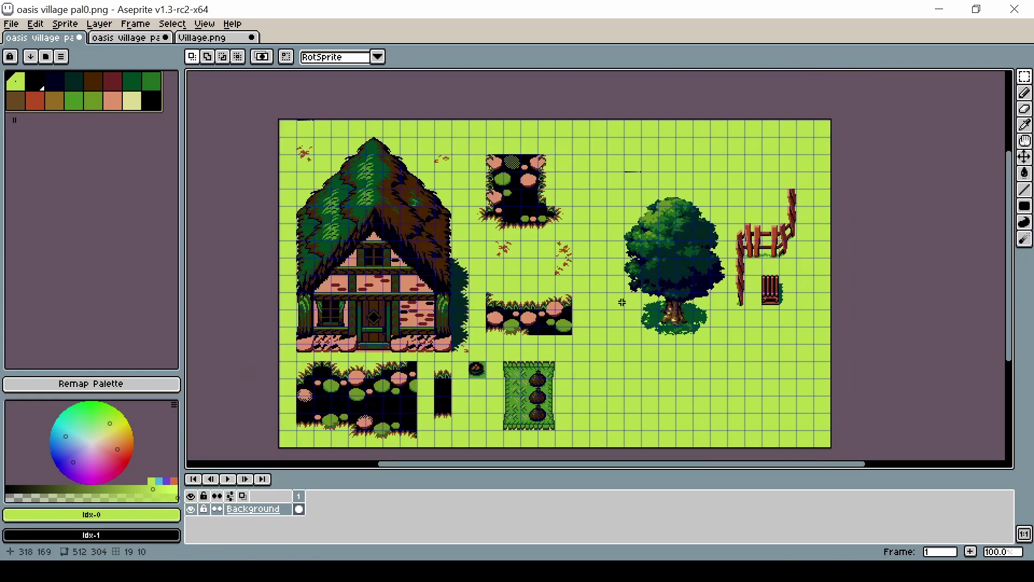
scroll(614, 296, "up", 2)
scroll(610, 302, "down", 2)
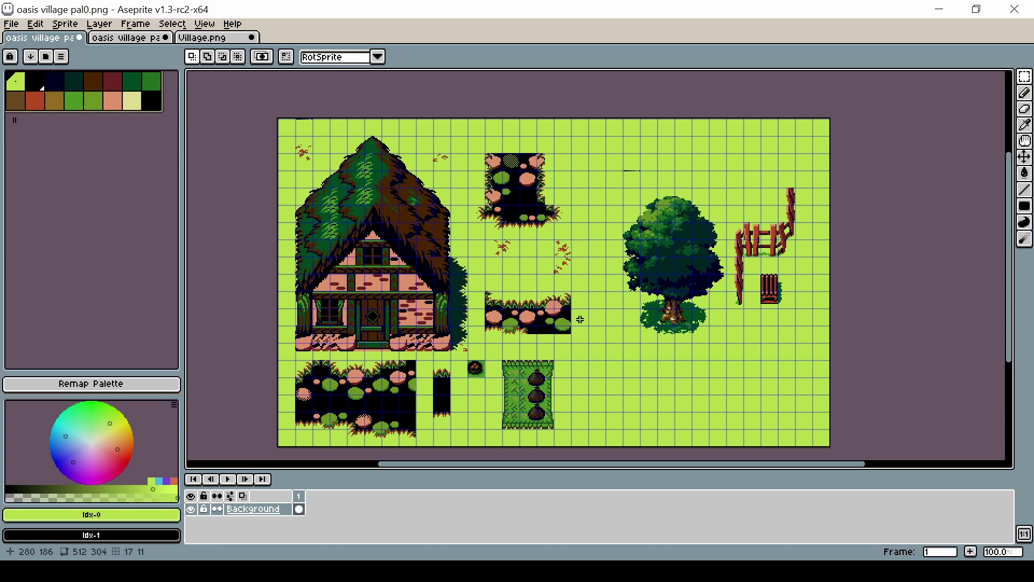
Repeatedly undo and redo the colour paste to compare both palettes on the combined sheet, ending with the original pal0 palette.
key("ctrl+z")
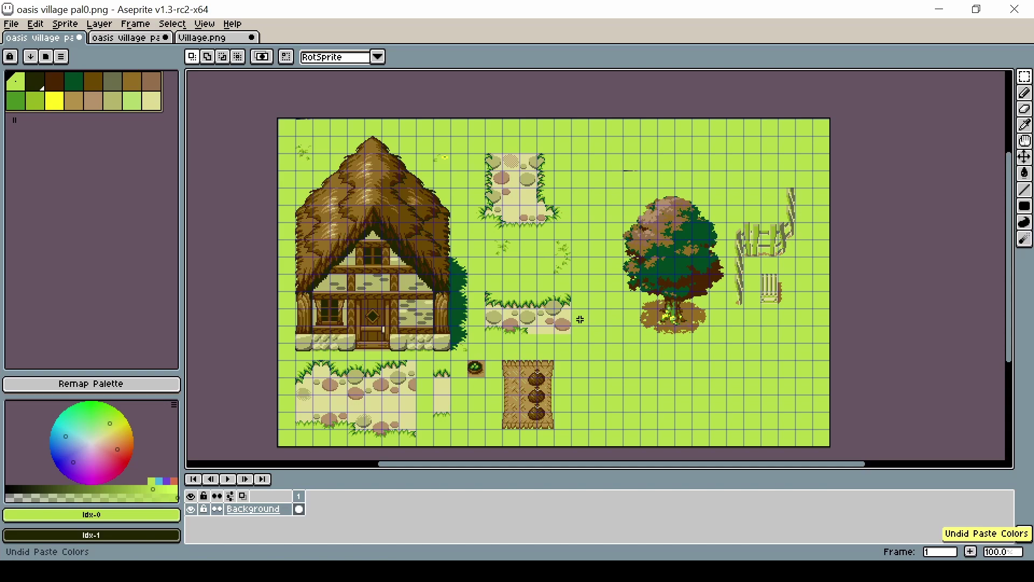
key("ctrl+y")
key("ctrl+z")
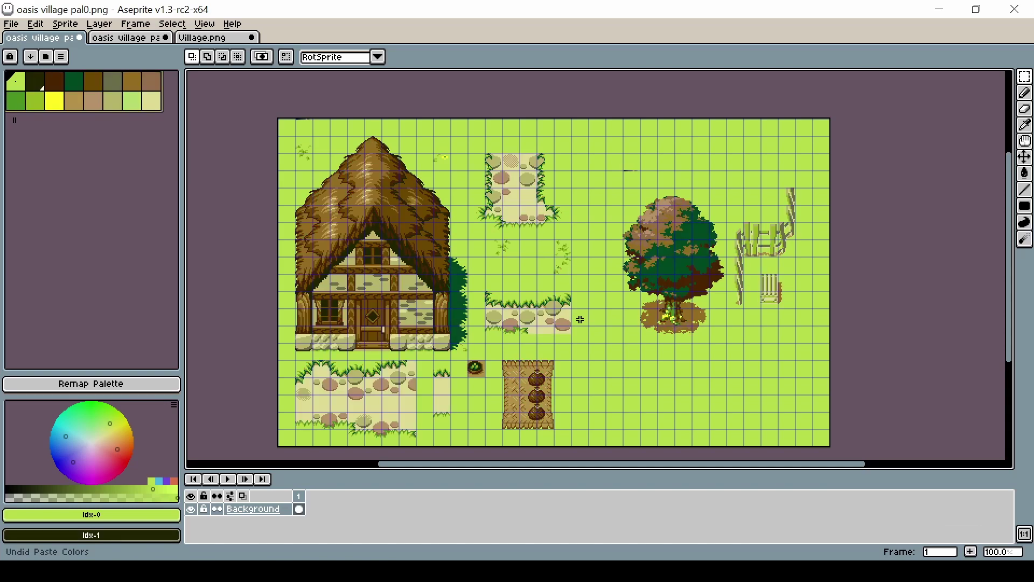
key("ctrl+y")
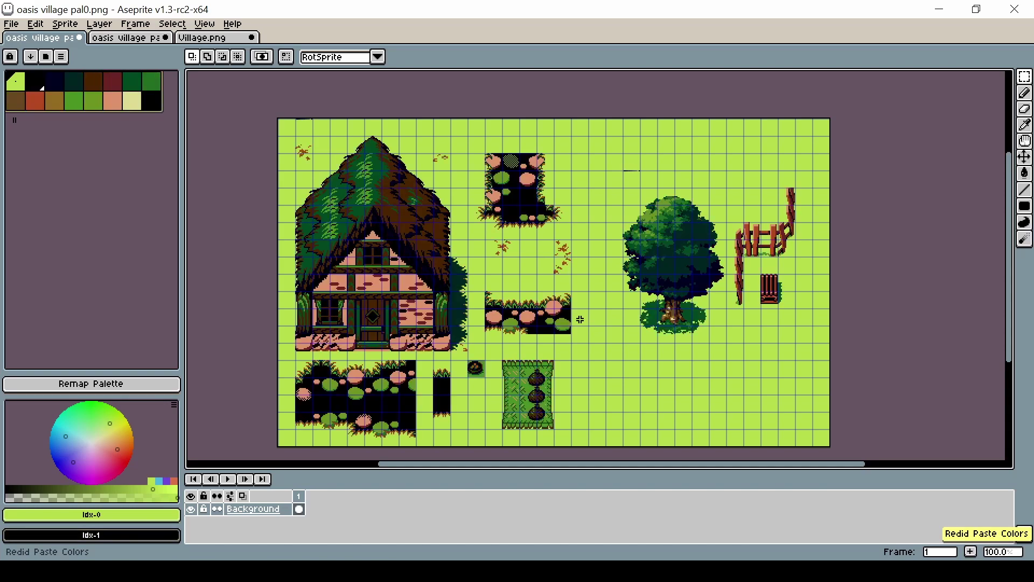
key("ctrl+z")
key("ctrl+y")
key("ctrl+z")
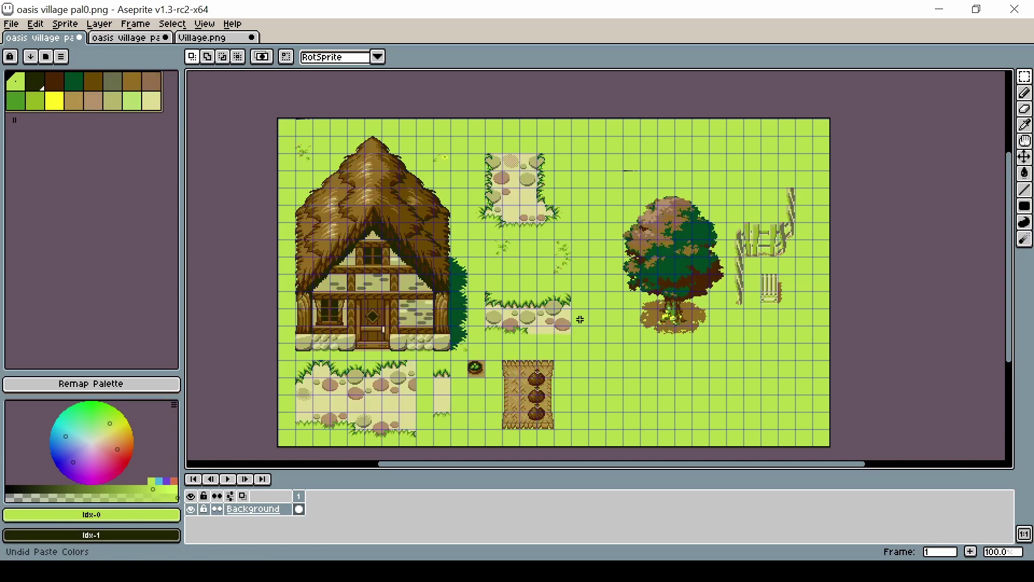
key("ctrl+y")
Cover the stray palette strip above the pasted tree with a filled rectangle of about 19 by 2 pixels in the index 0 background green.
scroll(622, 171, "up", 5)
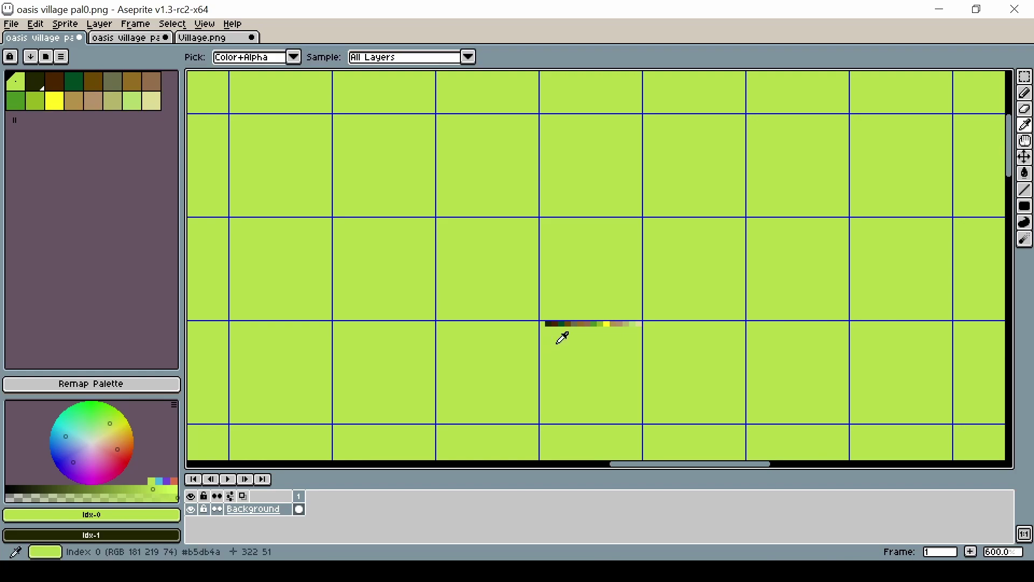
scroll(551, 322, "up", 3)
key("b")
left_click_drag(523, 316, 755, 326)
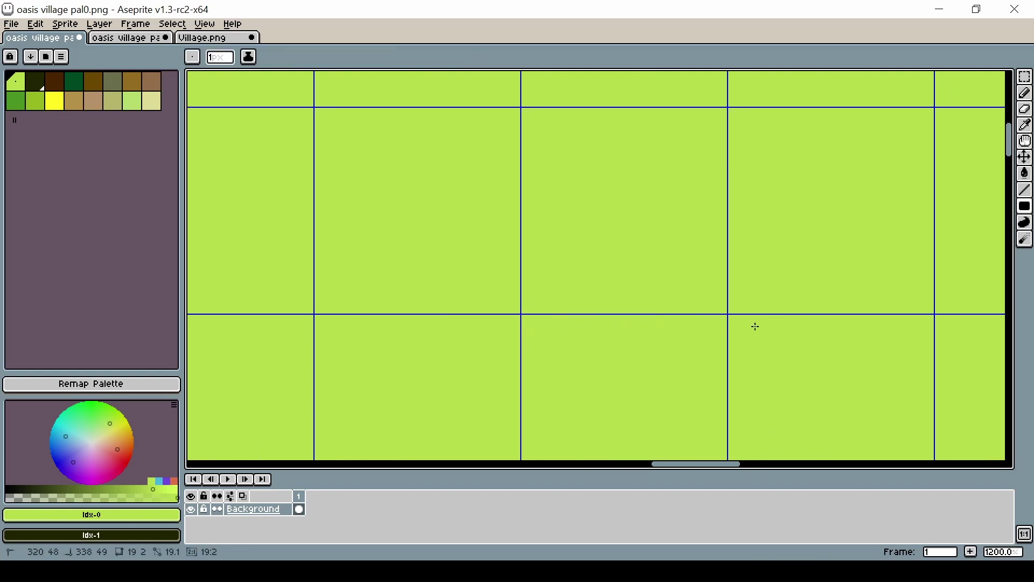
scroll(742, 327, "down", 6)
key("h")
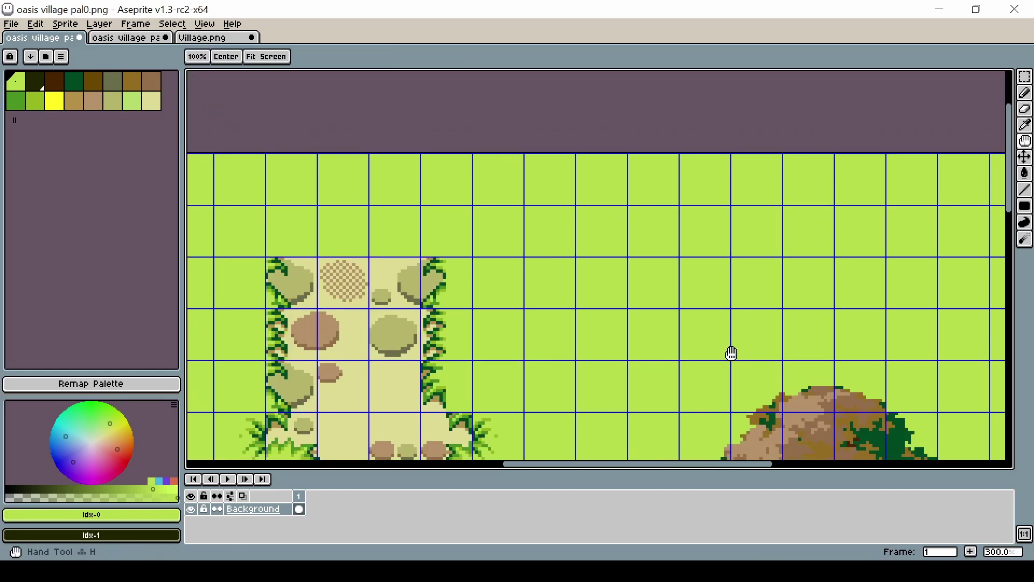
scroll(732, 350, "down", 2)
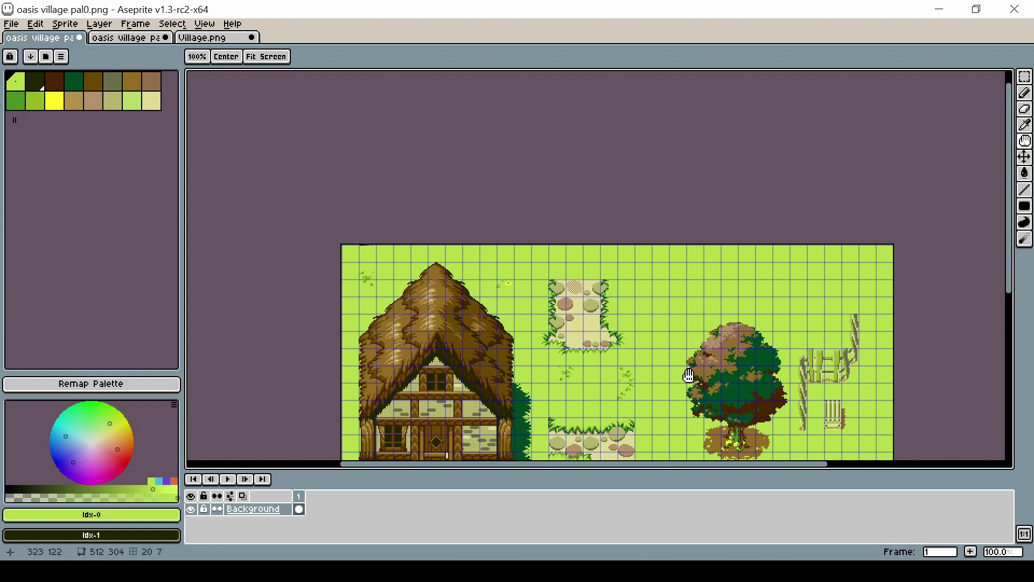
left_click_drag(692, 378, 641, 273)
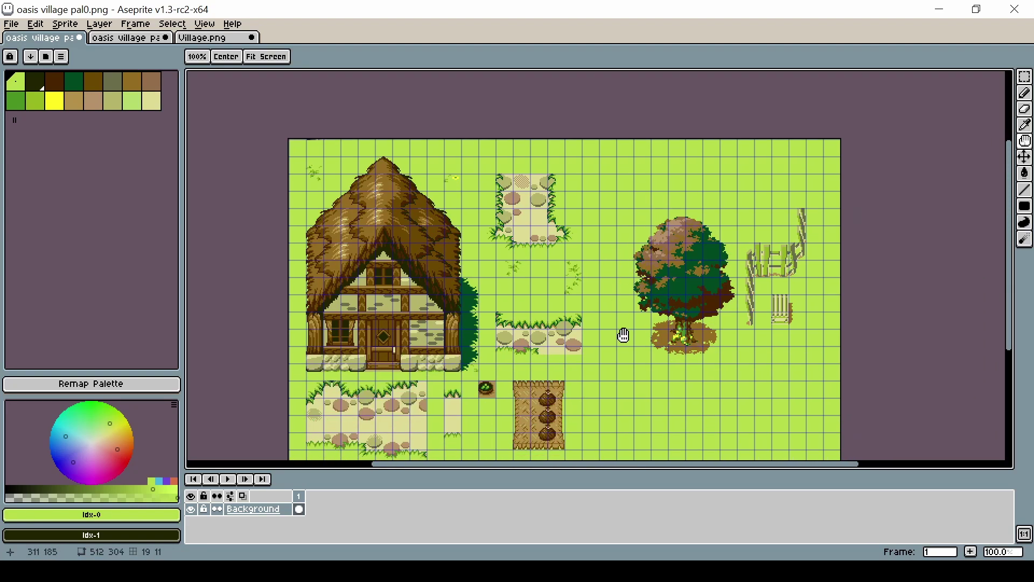
left_click_drag(623, 346, 577, 302)
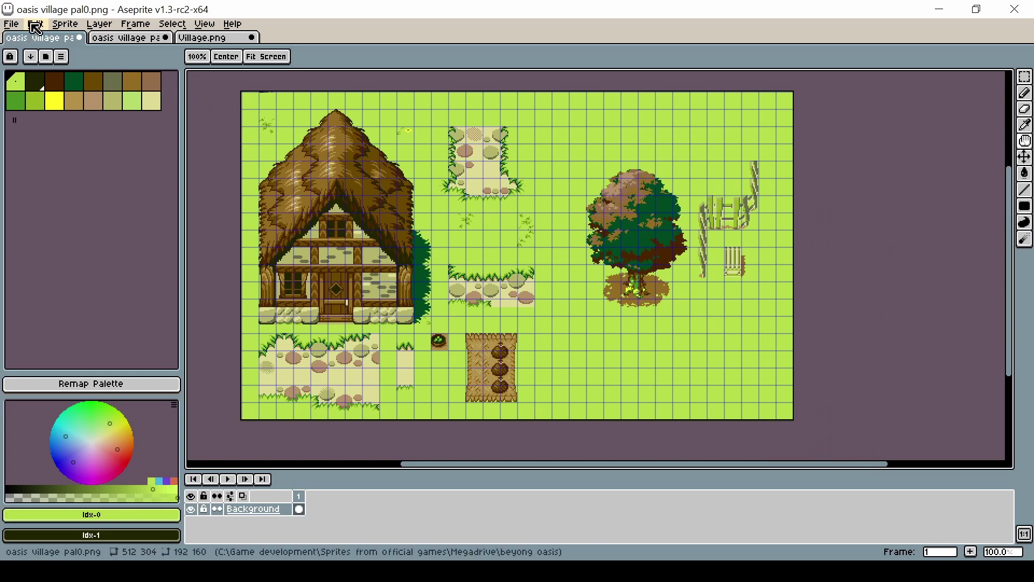
Save the combined sheet as oasis village tileset pal0 and pal1.png in the beyong oasis folder.
left_click(14, 27)
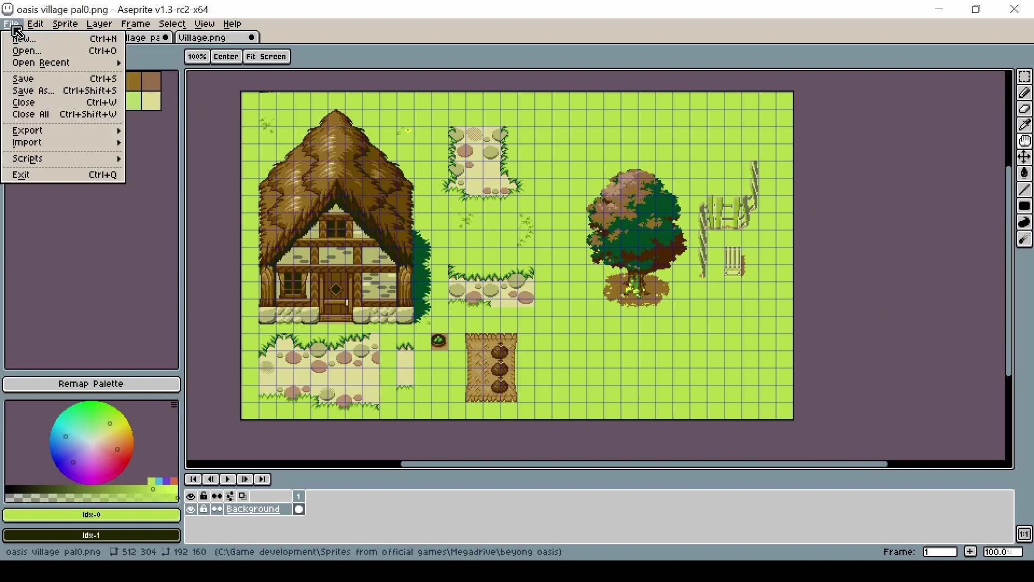
left_click(72, 95)
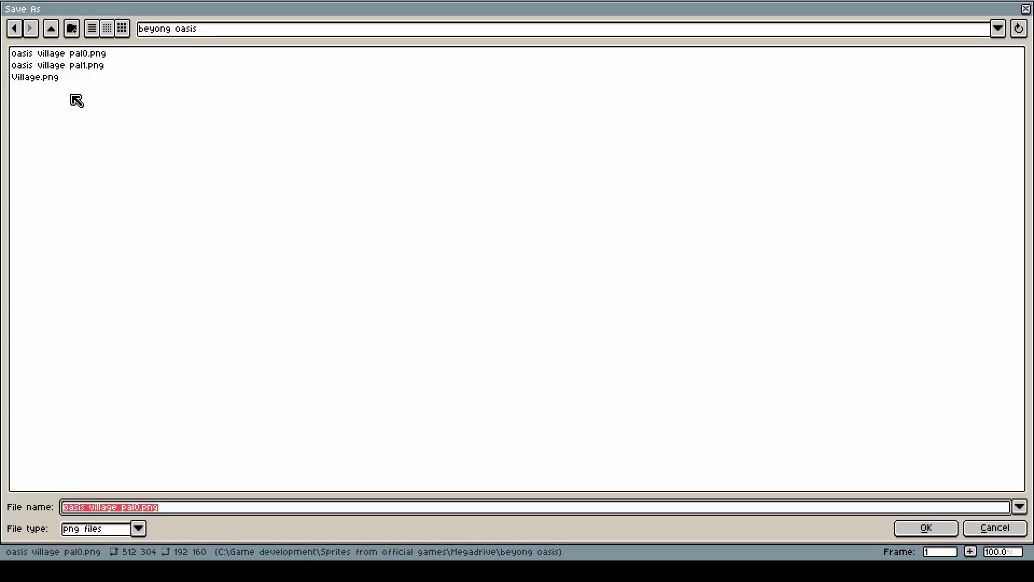
left_click_drag(141, 509, 60, 510)
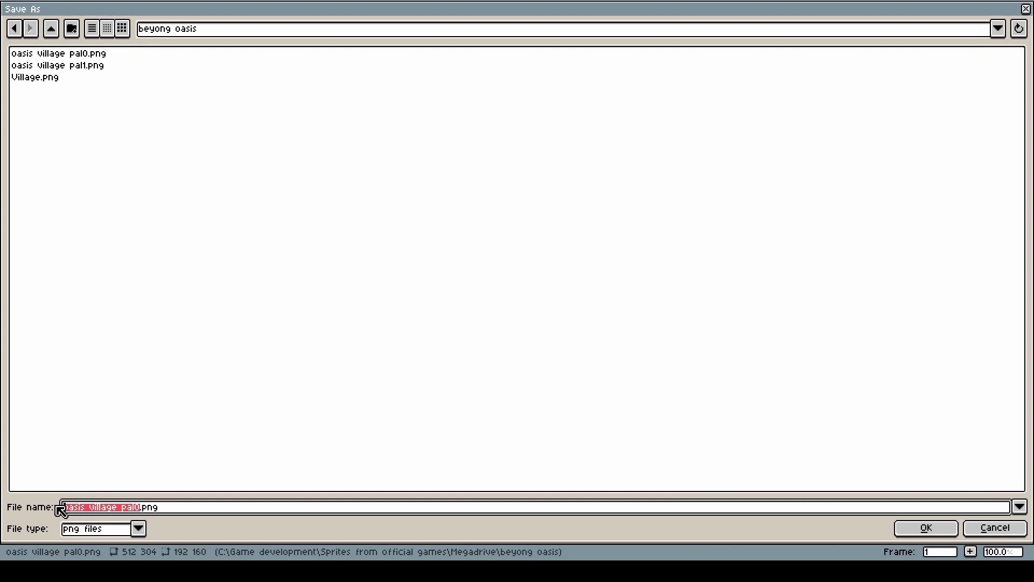
key("BackSpace")
type("oasis ")
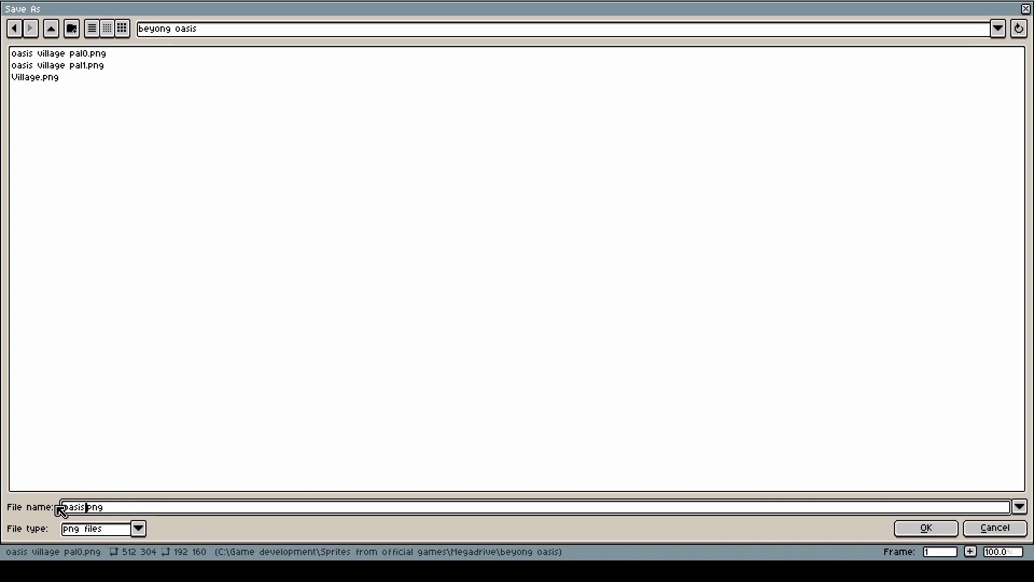
type("village ti")
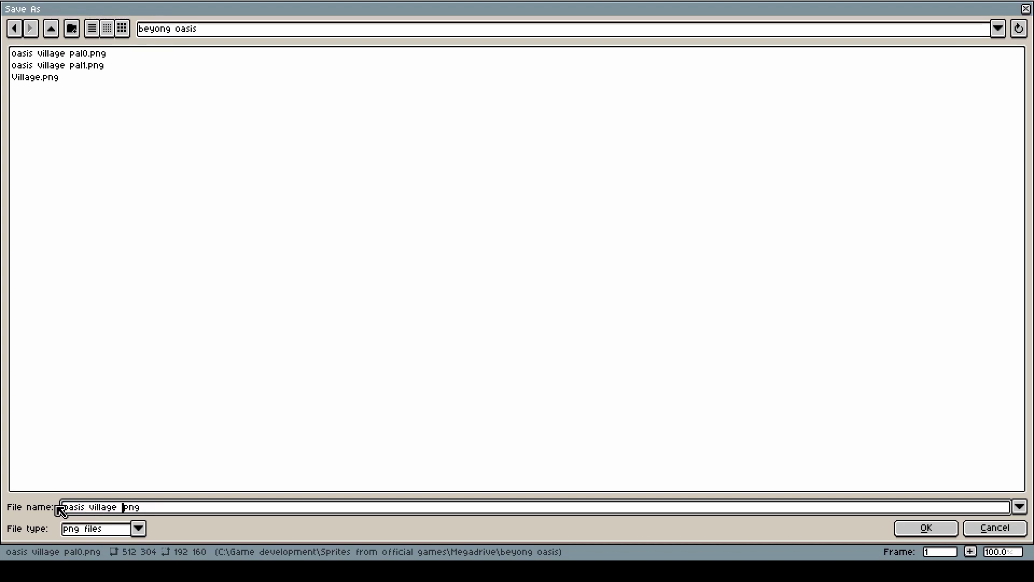
type("leset ")
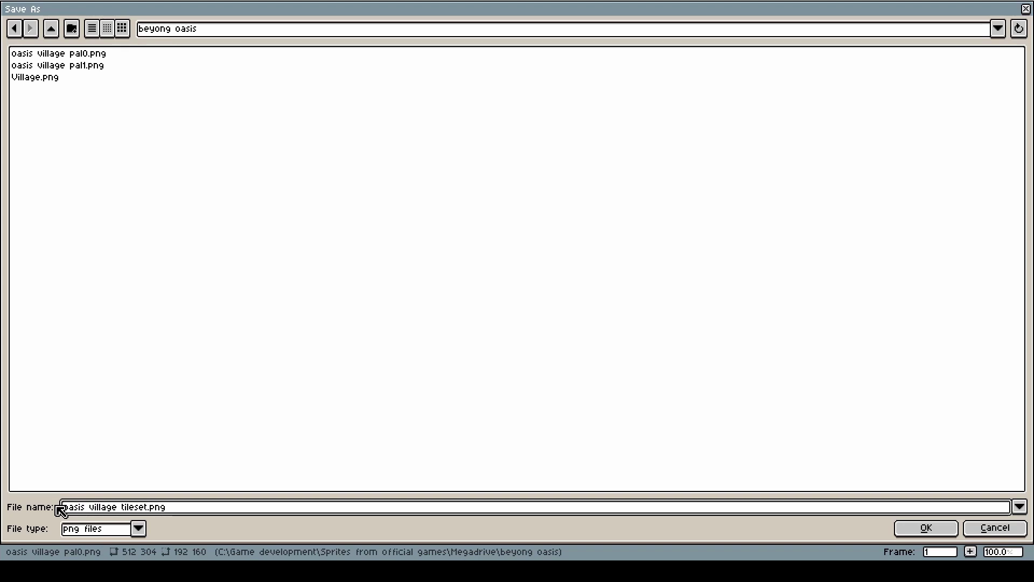
type("pal0")
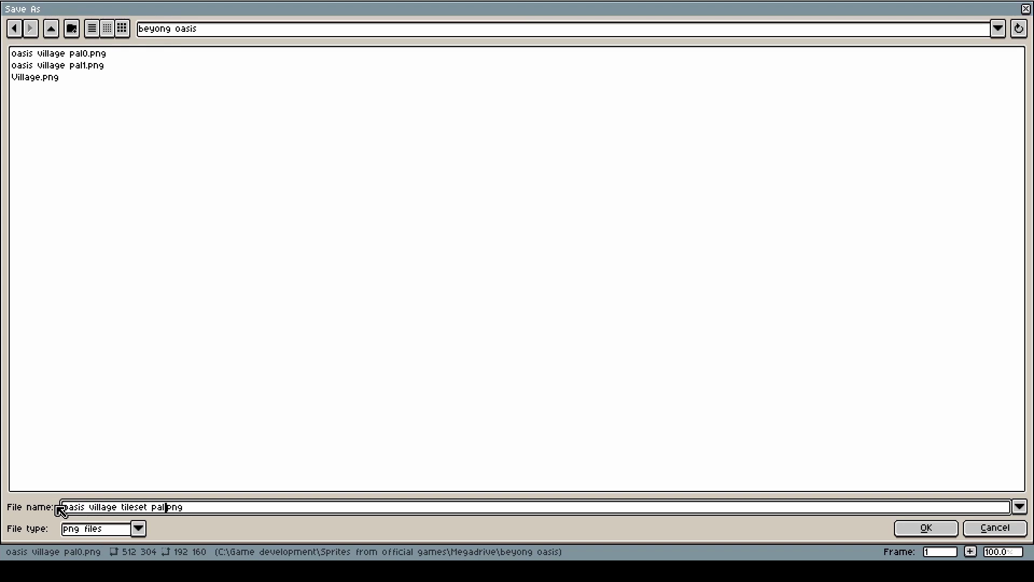
type(" and 1")
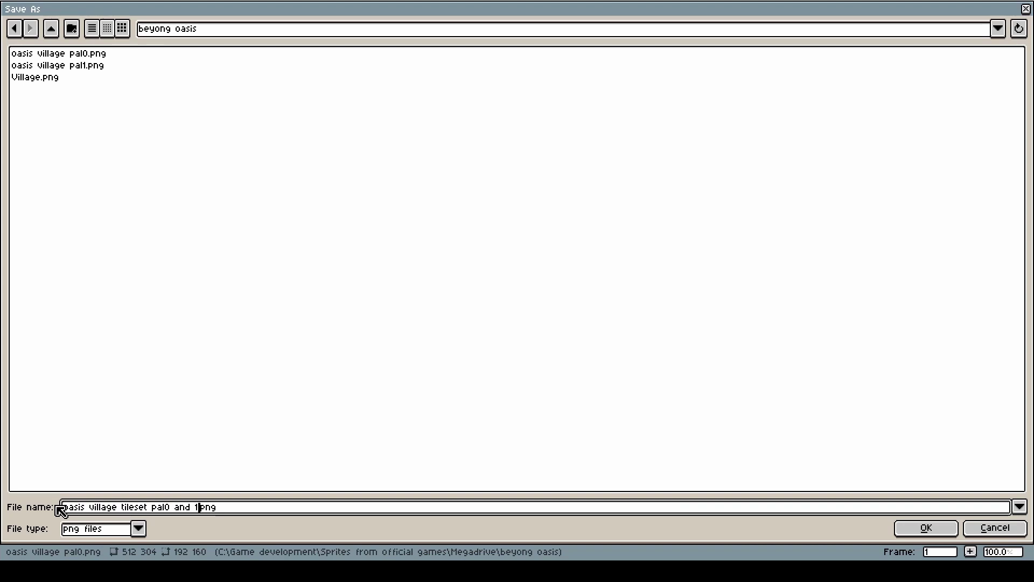
key("Left")
type("pal")
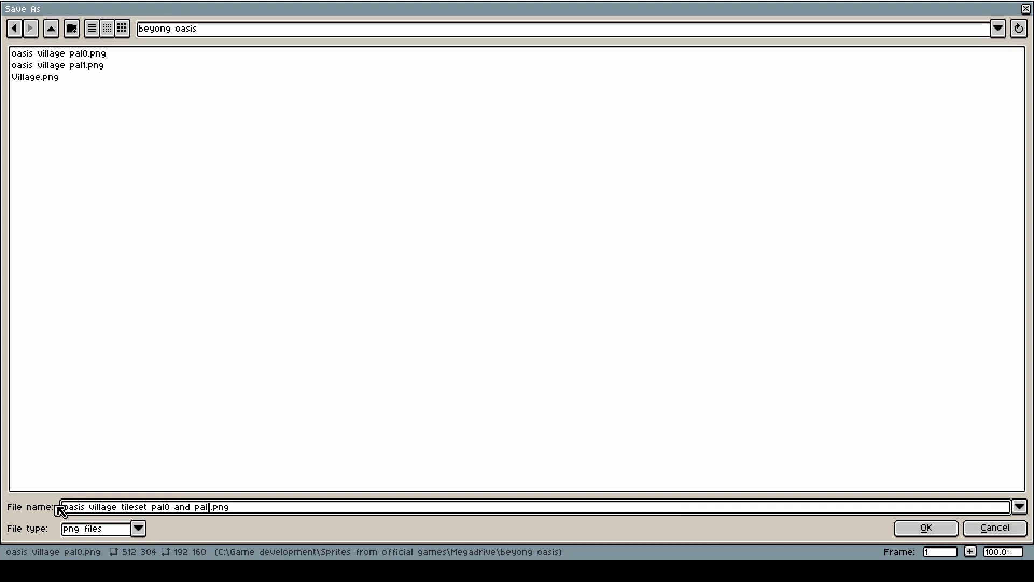
left_click(942, 529)
Start saving the palette of oasis village pal1.png to a file.
left_click(141, 42)
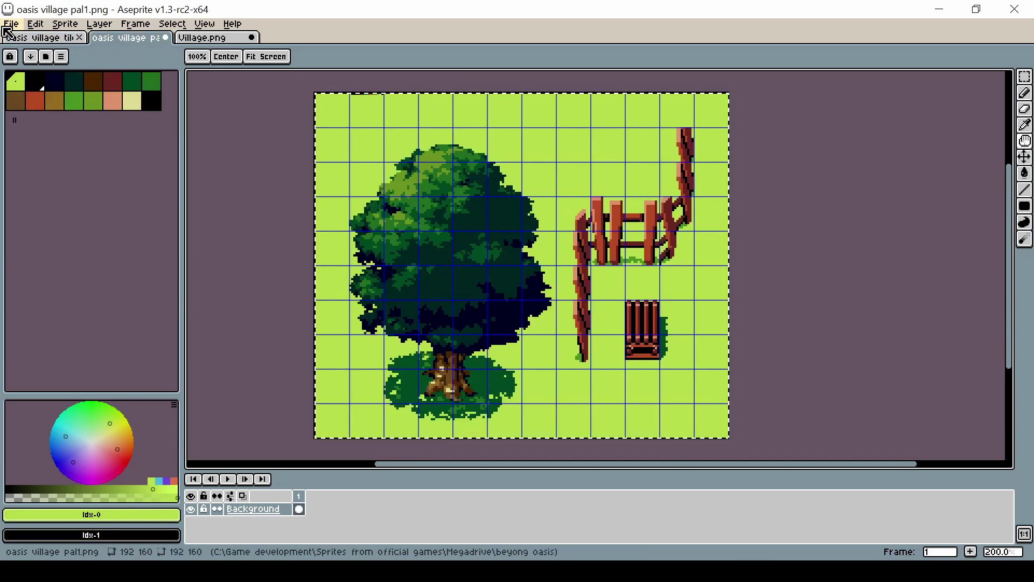
left_click(62, 56)
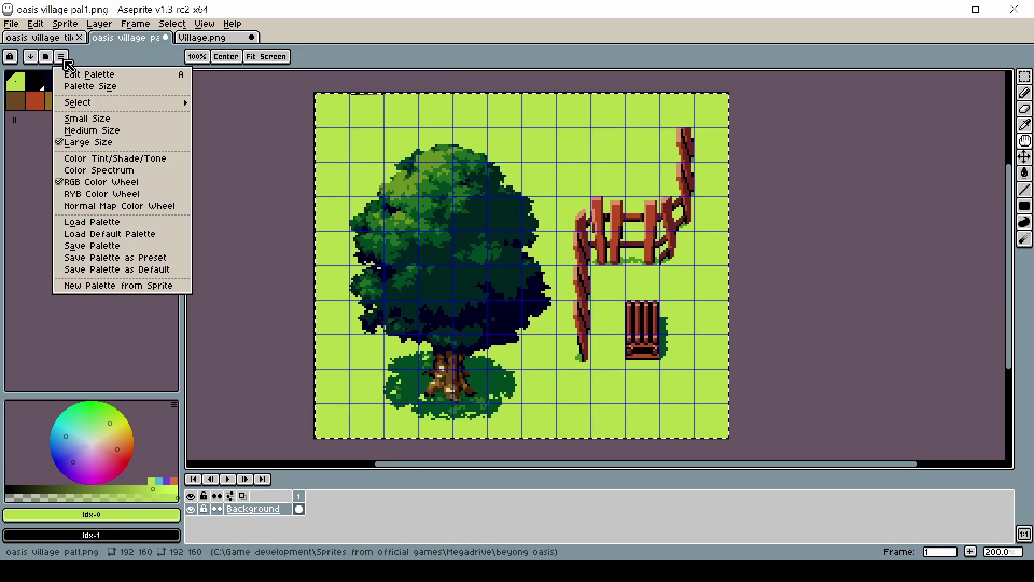
left_click(143, 245)
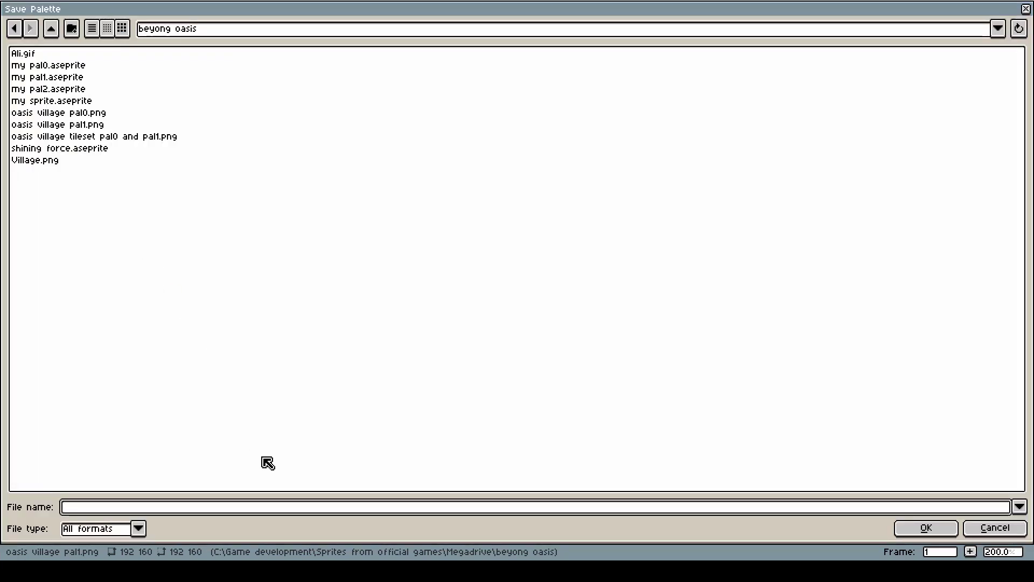